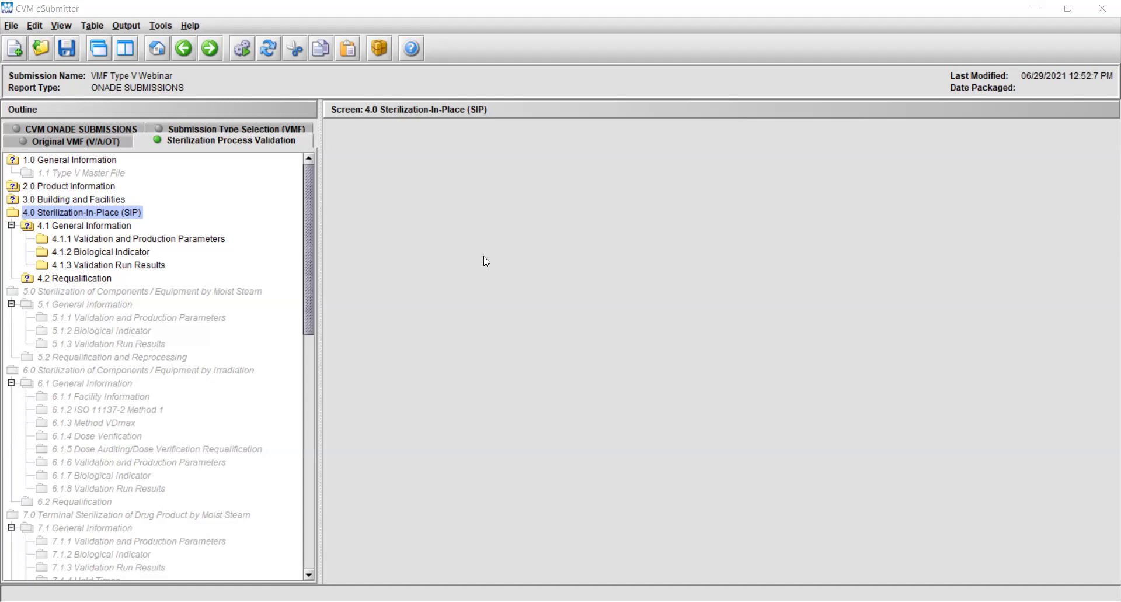
In section 4.1 General Information, add an SIP Cycle item with the ID "Cycle 1" and "Tank 1" as the equipment to sterilize
left_click(82, 225)
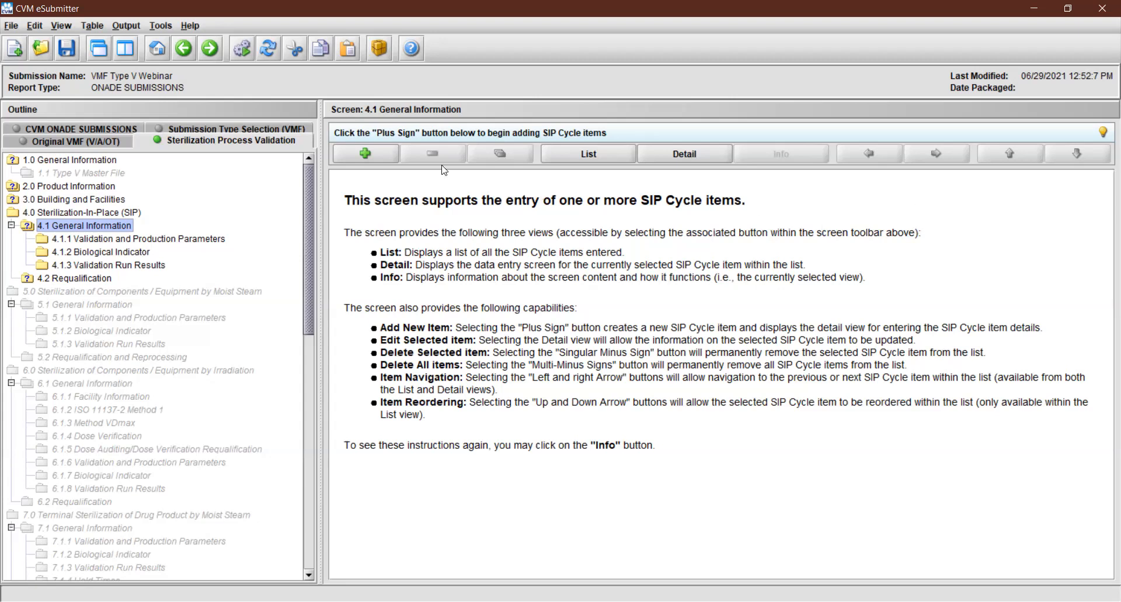
left_click(381, 153)
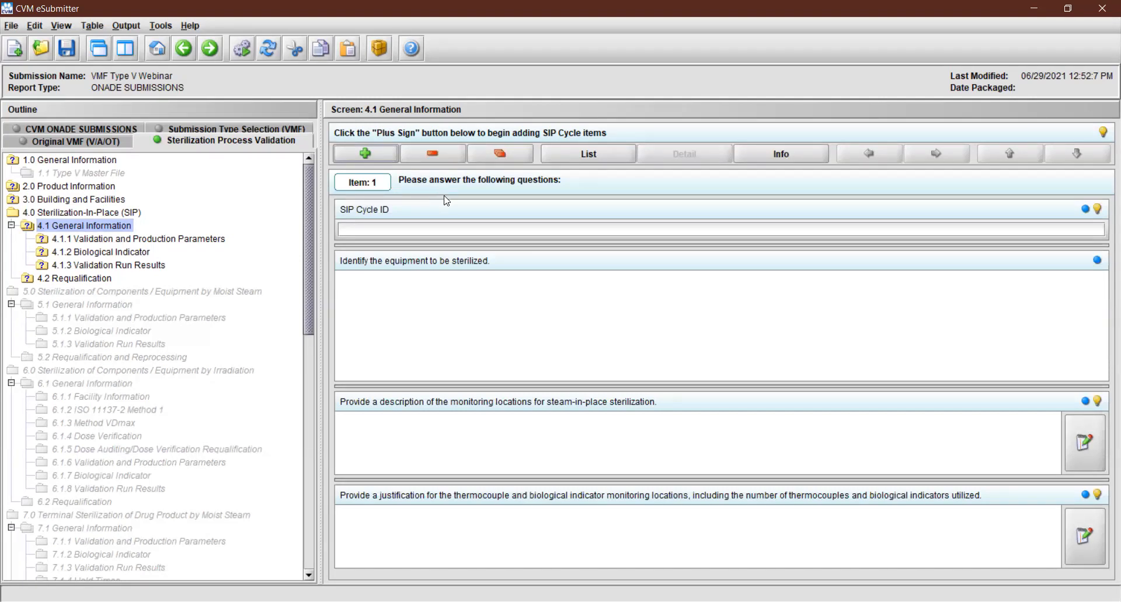
left_click(456, 224)
type("Cycle 1")
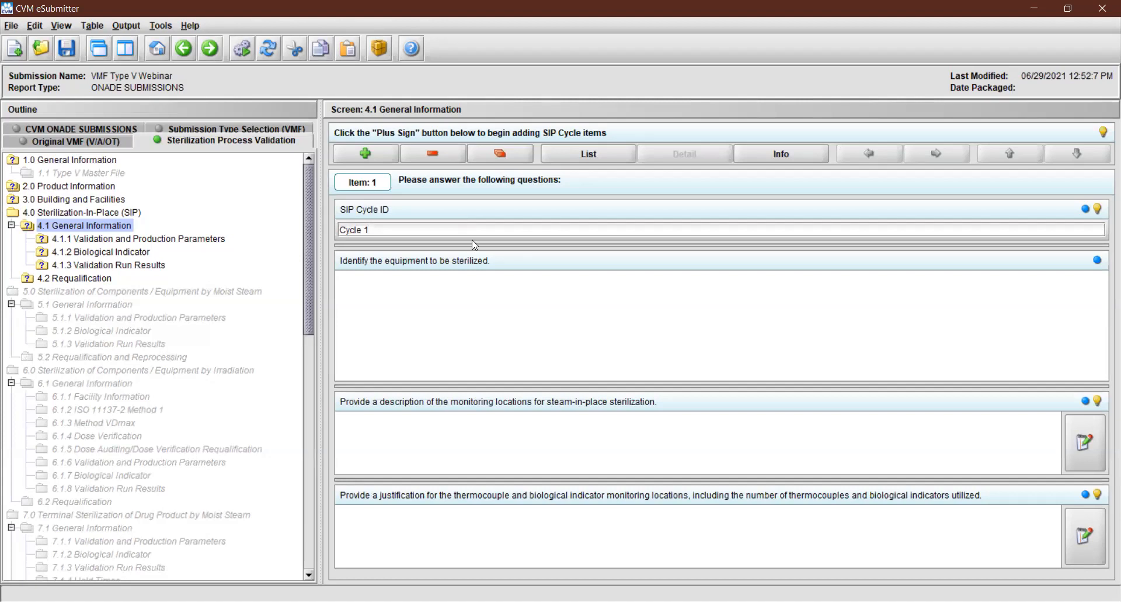
left_click(517, 318)
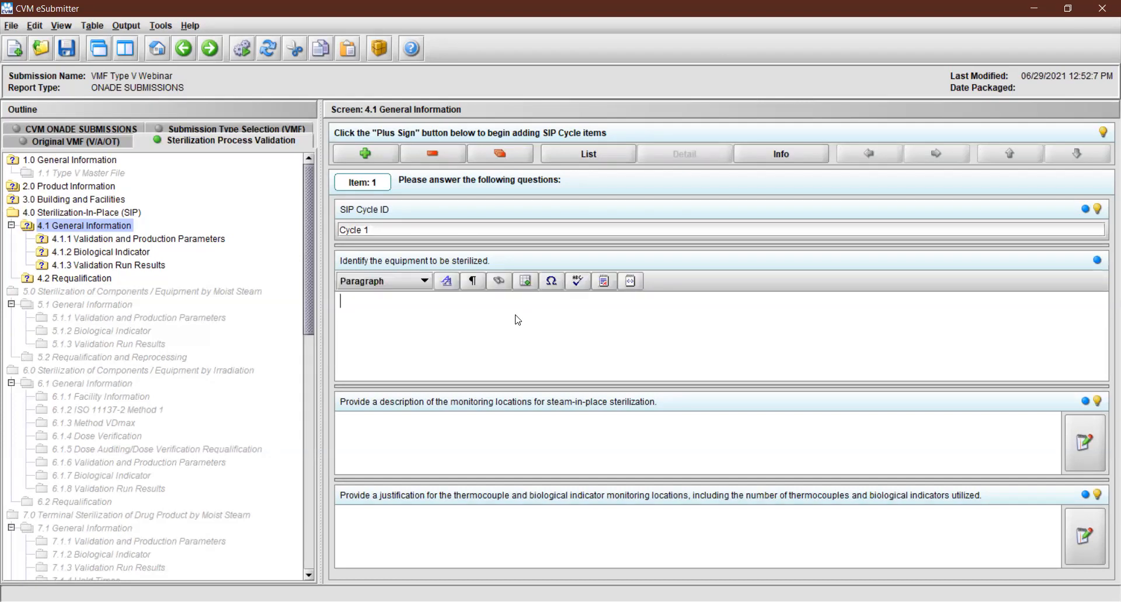
type("Tank 1")
For Cycle 1, enter "Locations" as the monitoring locations description and "Justification" as the monitoring justification, and read the justification hint
left_click(529, 468)
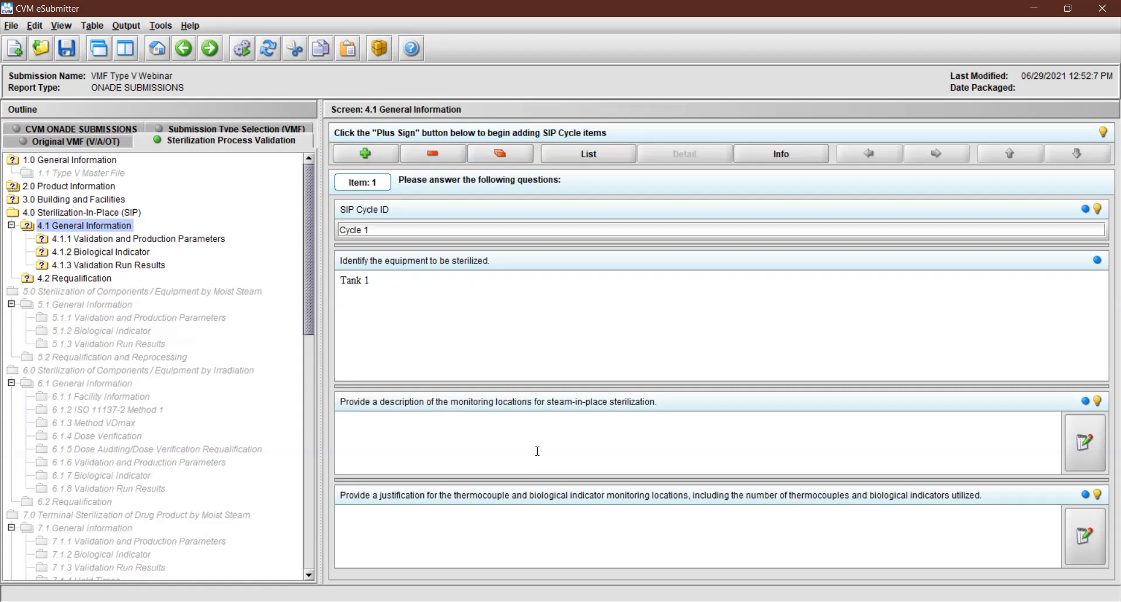
type("Locations")
left_click(518, 522)
type("Justification")
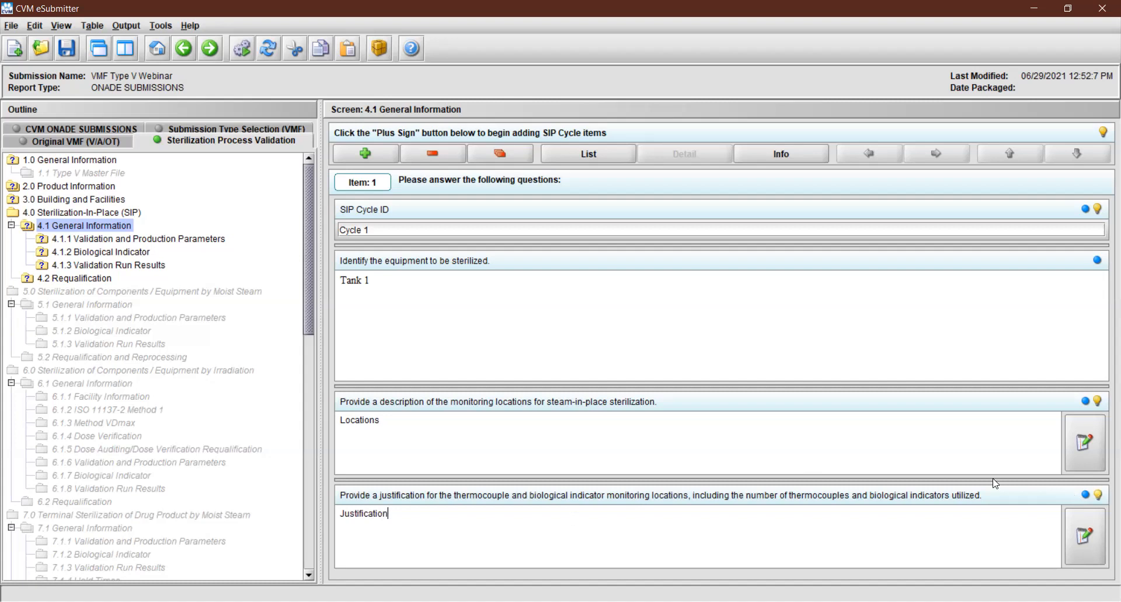
left_click(1098, 495)
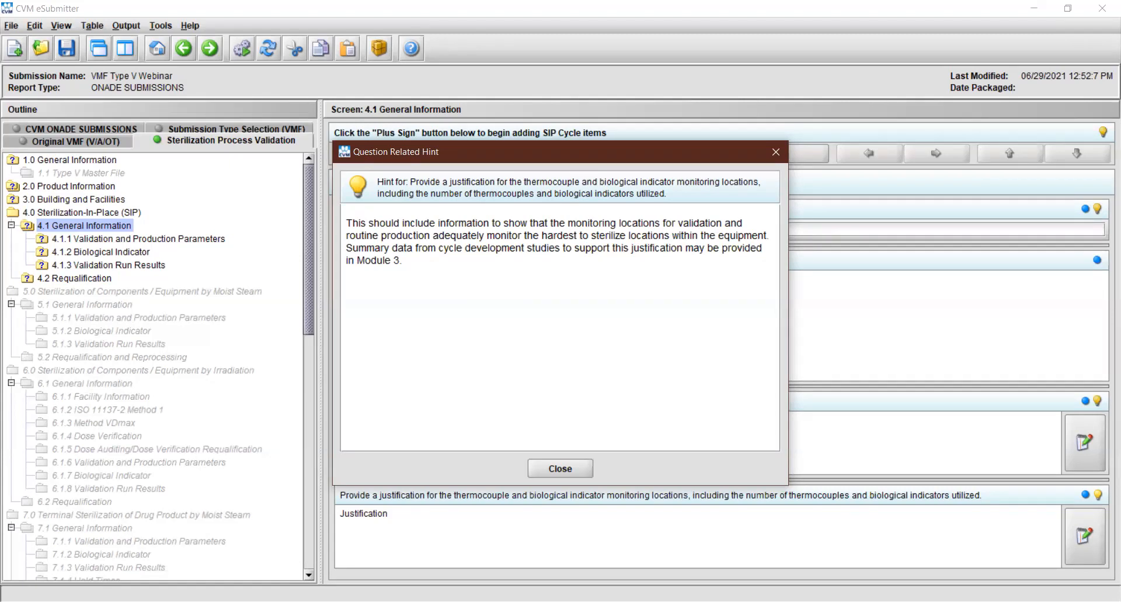
left_click(574, 466)
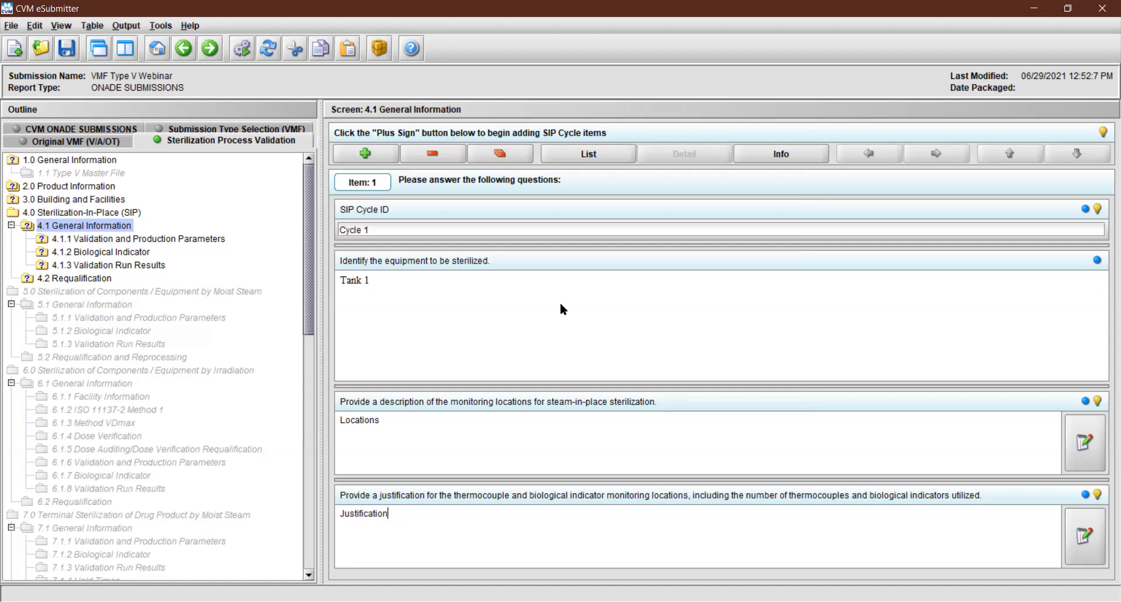
Add a second SIP Cycle item with the ID "Cycle 2" and "Tank 2" as the equipment to sterilize
left_click(370, 153)
left_click(387, 226)
type("C")
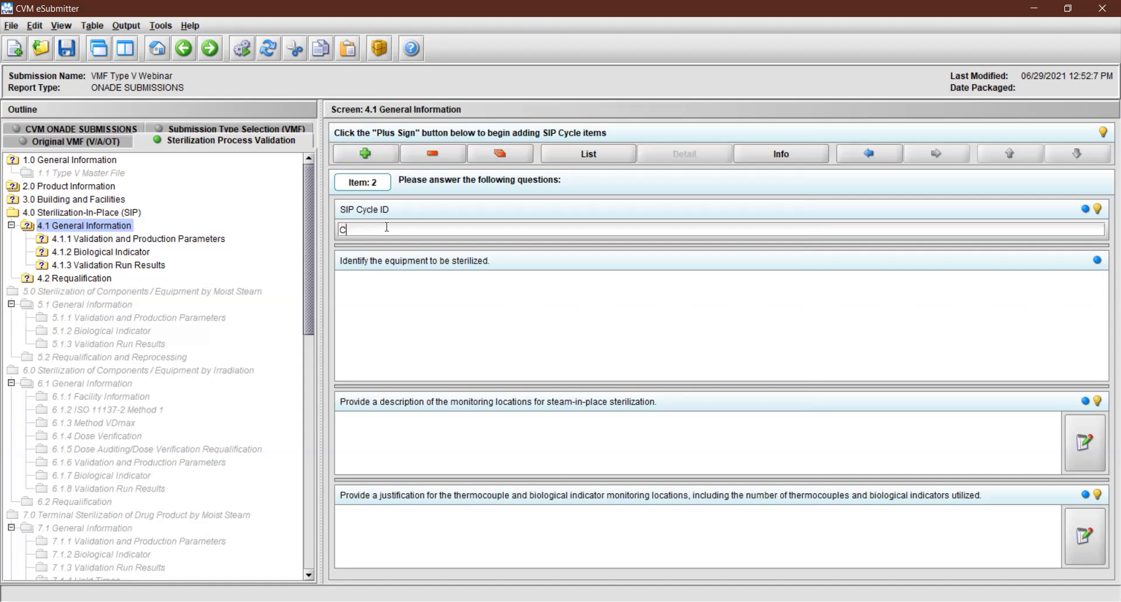
type("ycle 2")
left_click(484, 312)
type("Tank 2")
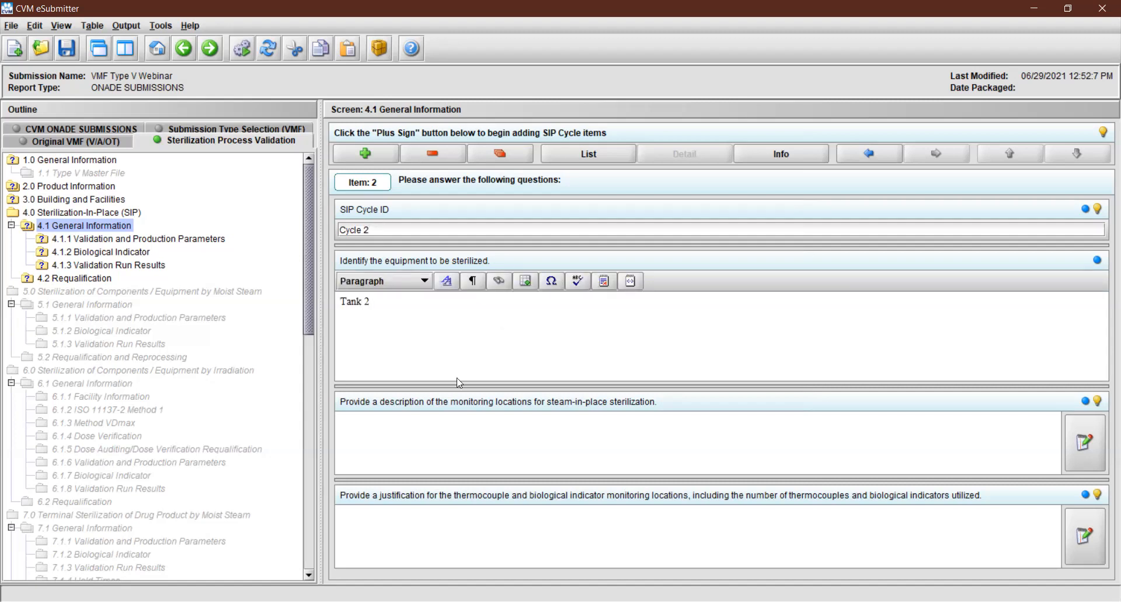
For Cycle 2, enter "Locations" as the monitoring locations description and "Justification" as the monitoring locations justification
left_click(460, 428)
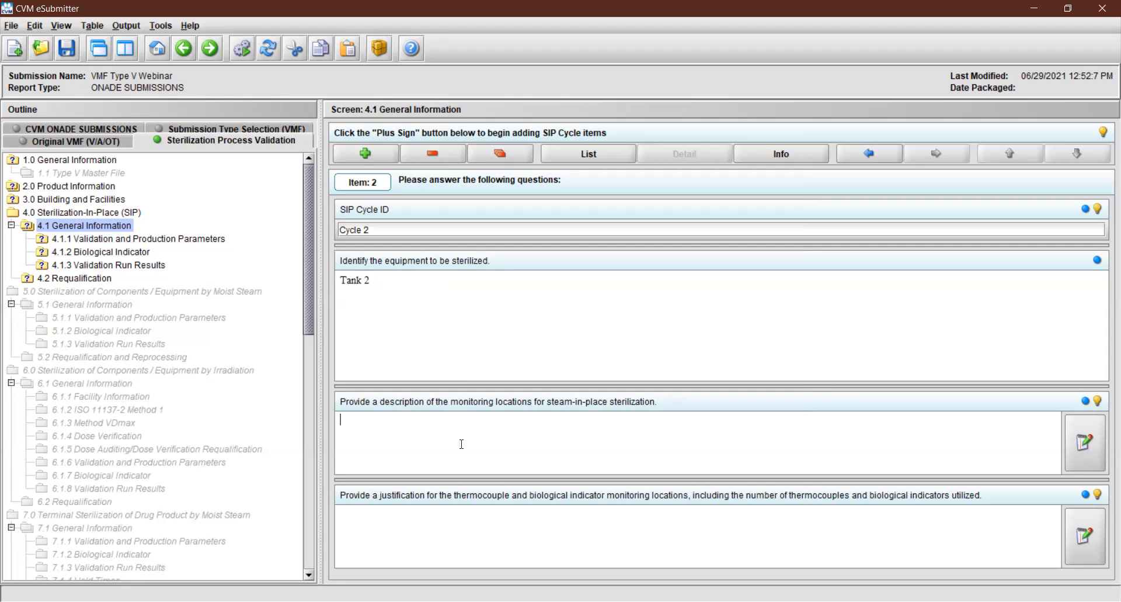
type("Locations")
key("Tab")
key("Tab")
type("Justification")
Page back to the first SIP Cycle item and forward to the second, and show all items as a list
left_click(876, 159)
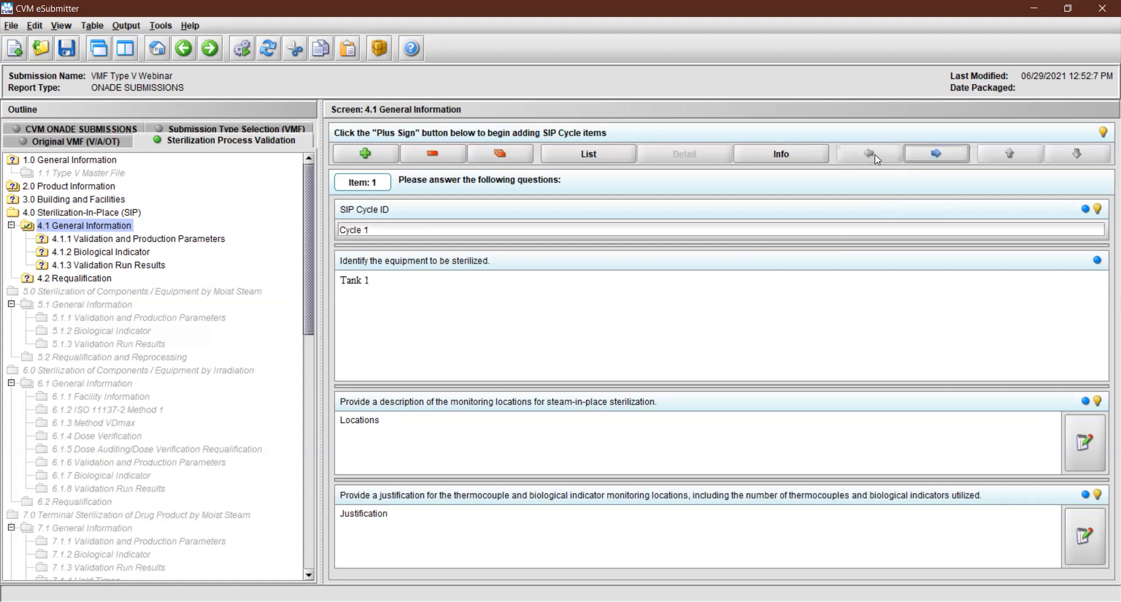
left_click(934, 158)
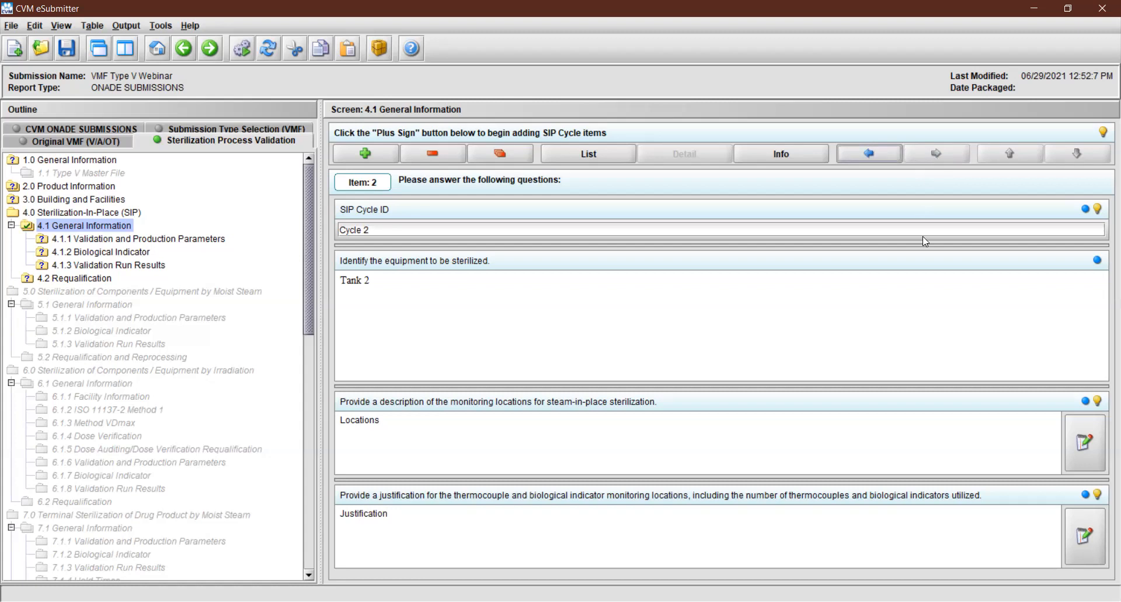
left_click(565, 148)
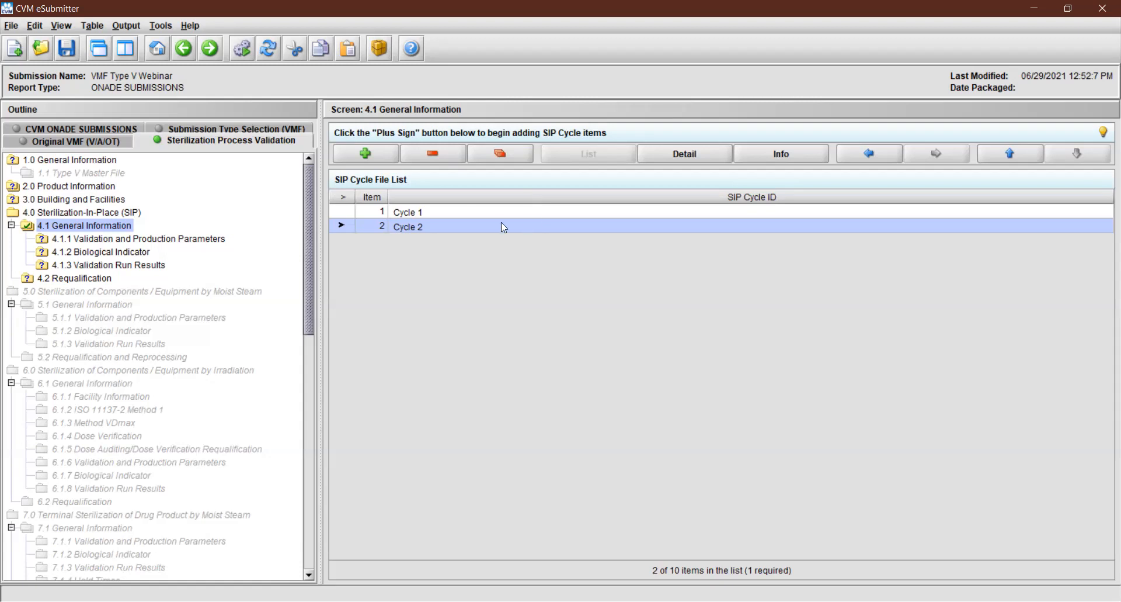
left_click(447, 155)
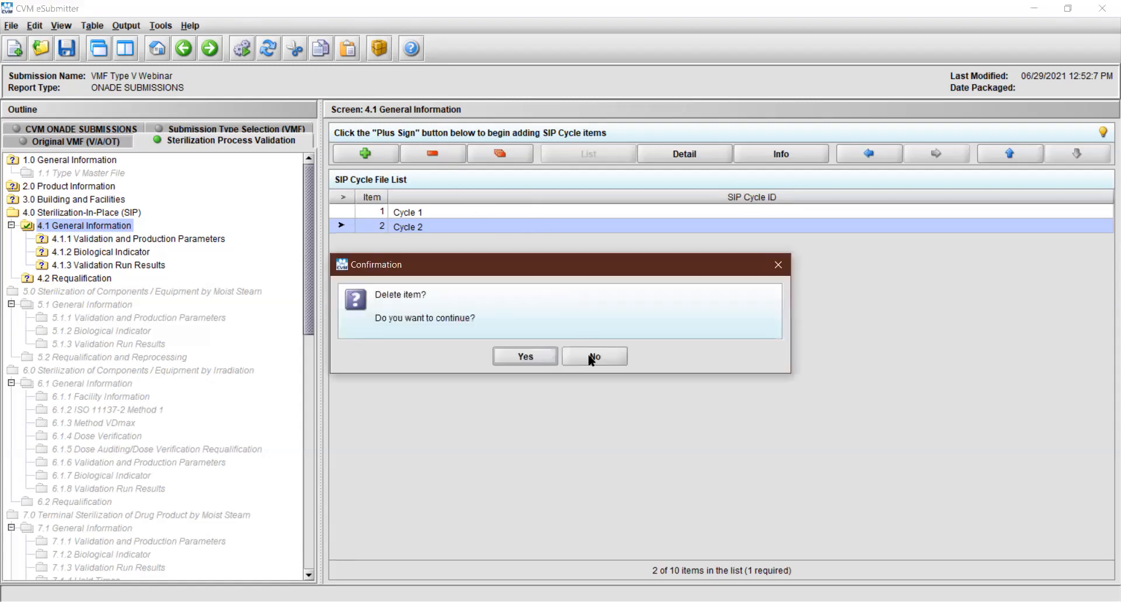
left_click(591, 357)
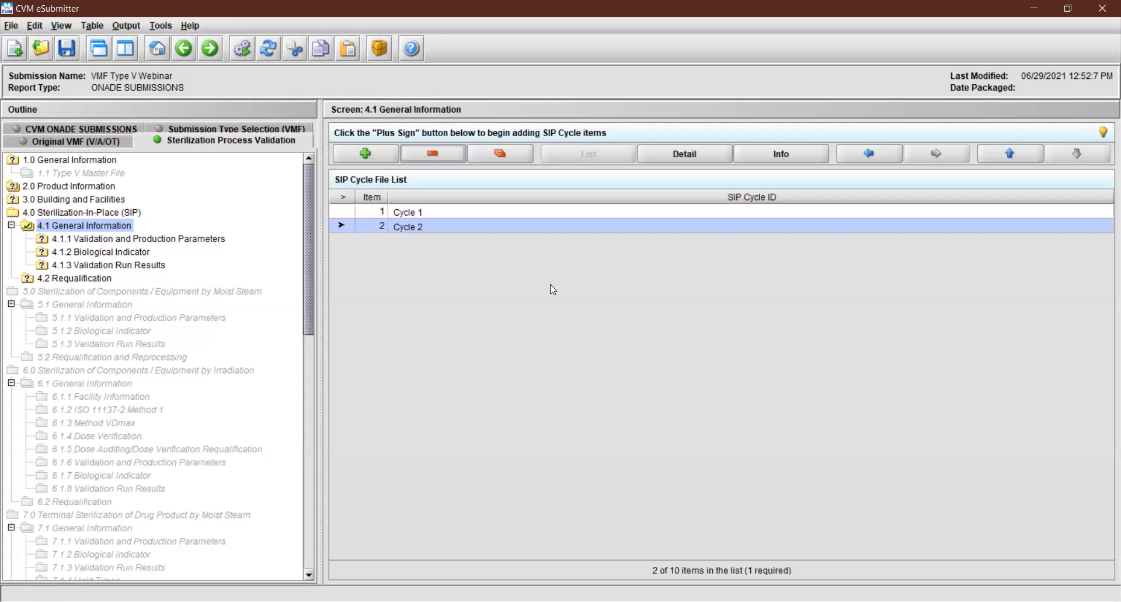
left_click(515, 151)
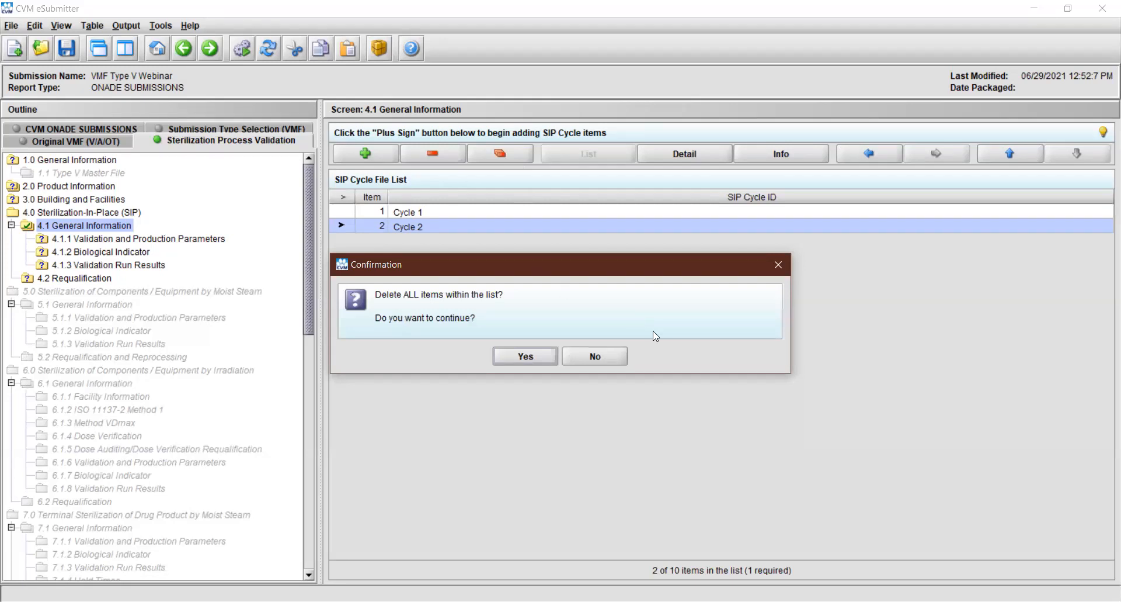
left_click(602, 353)
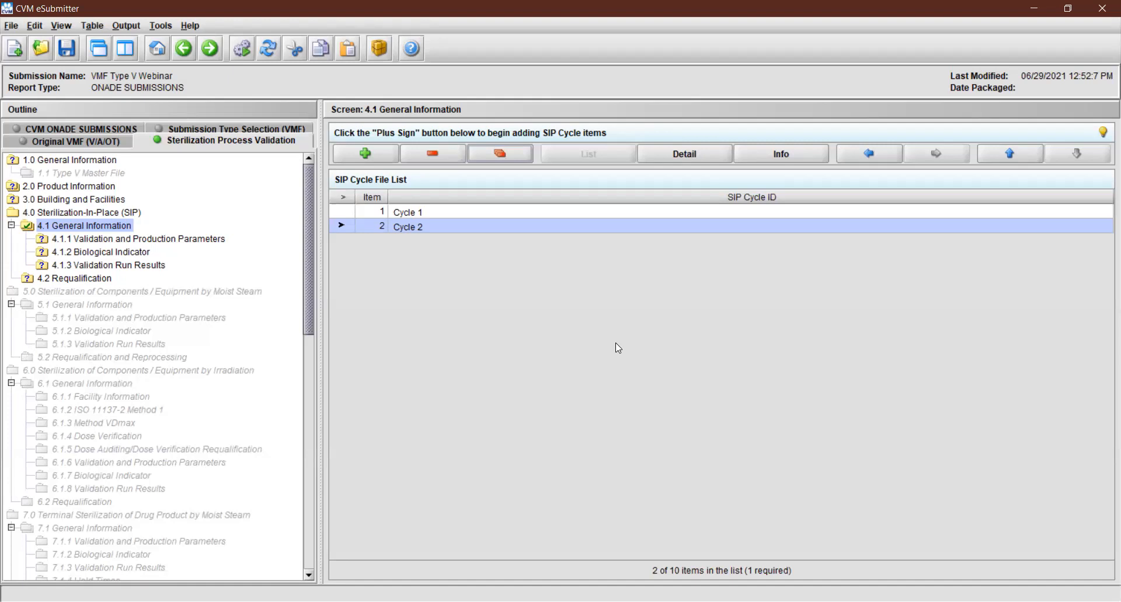
Move Cycle 2 above Cycle 1 in the SIP Cycle list and return it to second place
left_click(1013, 153)
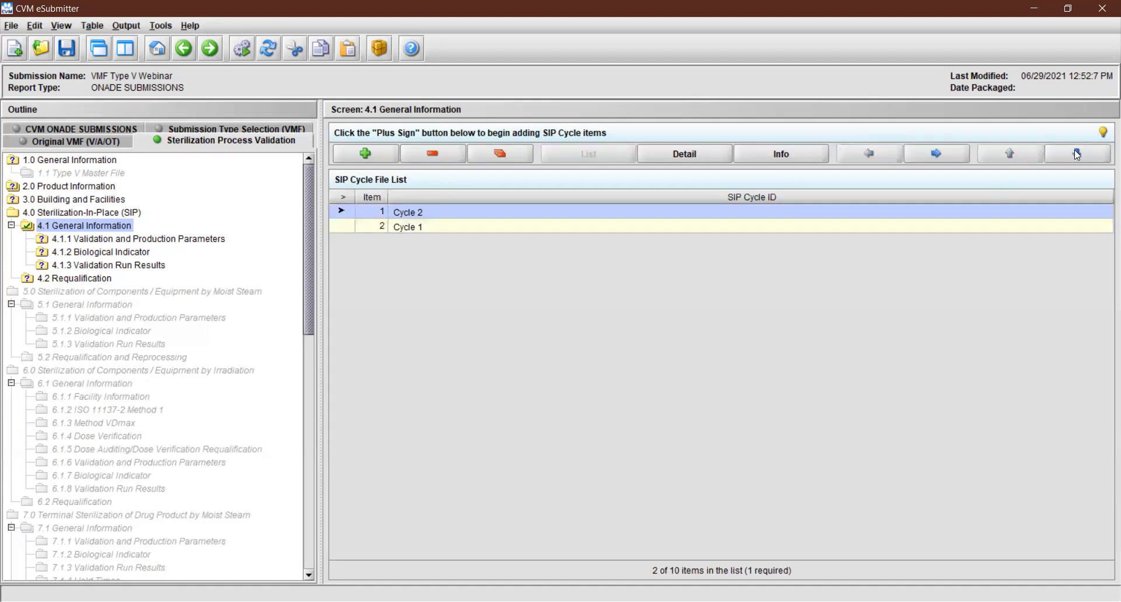
left_click(1078, 154)
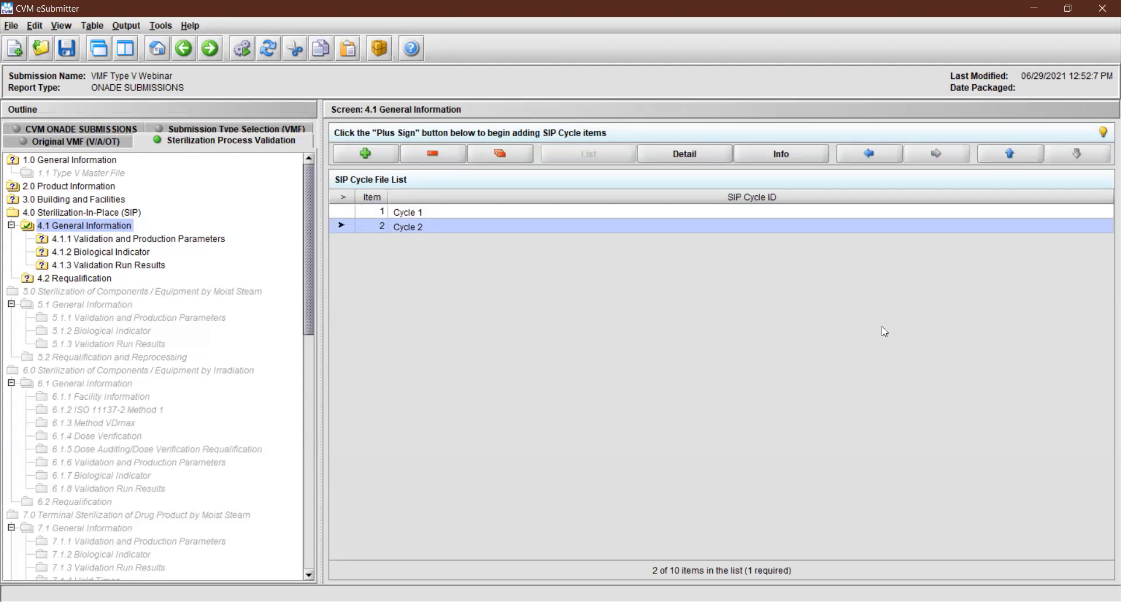
View Cycle 1's details and the screen's instructions, and return to the SIP Cycle list with Cycle 1 selected
left_click(650, 209)
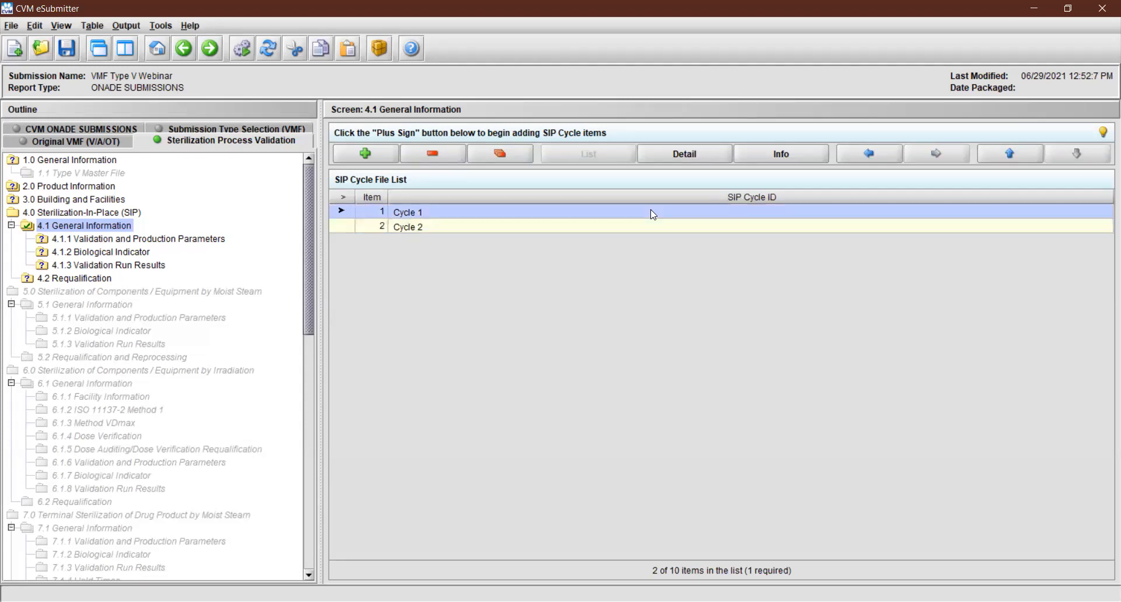
left_click(691, 155)
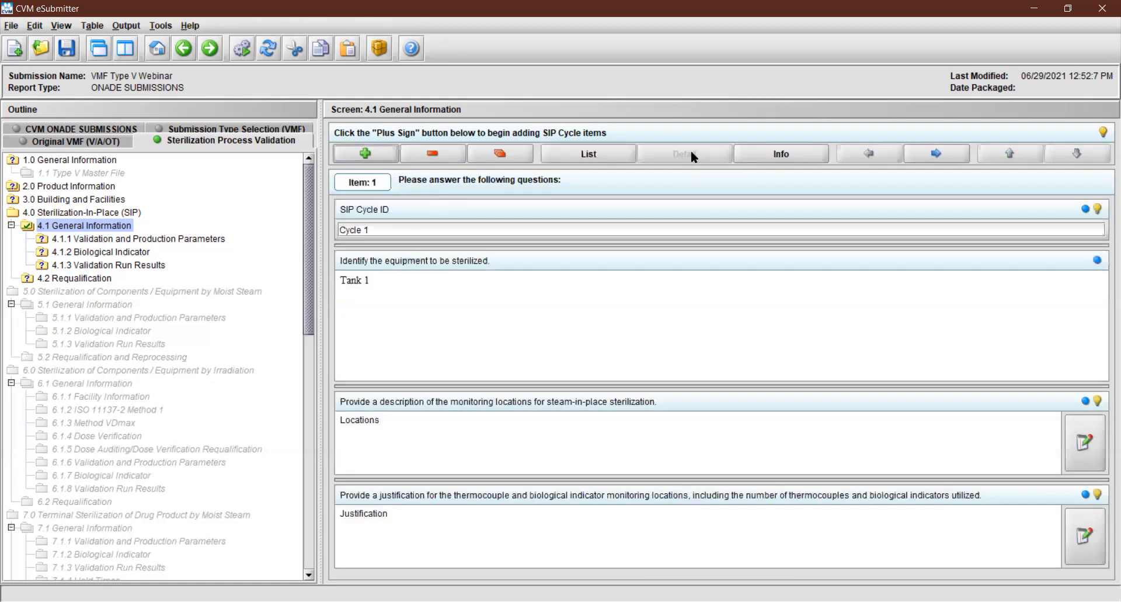
left_click(750, 152)
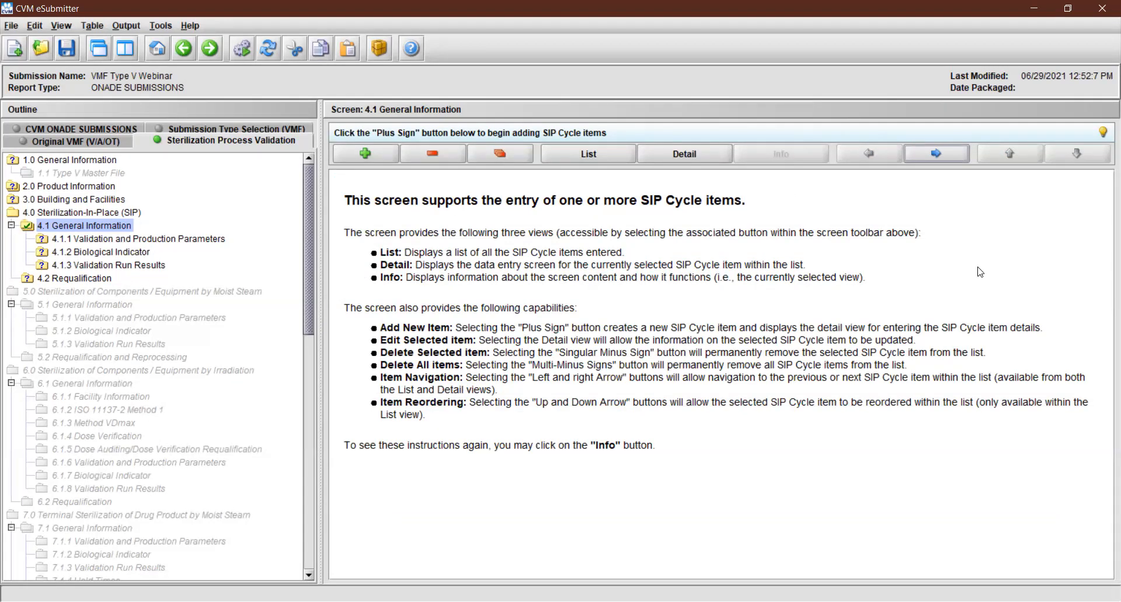
left_click(603, 151)
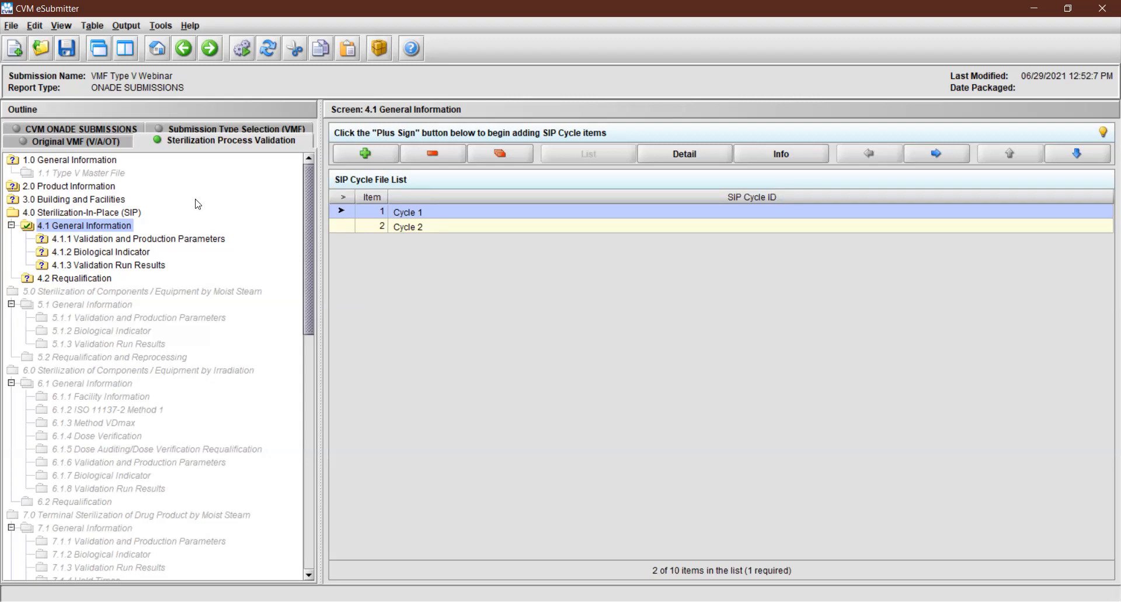
In Cycle 1's validation and production parameters, set cycle time to 20 and 25 minutes and temperature set point to 121 and 122 °C
left_click(209, 52)
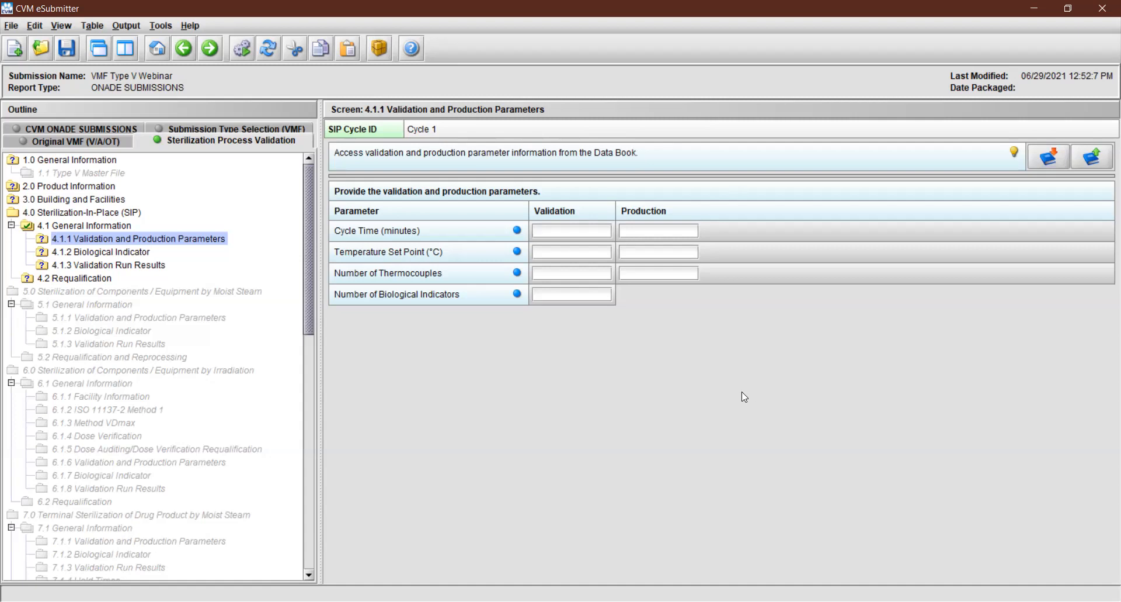
type("20")
key("Tab")
type("25")
type("121")
key("Tab")
type("122")
Set the number of thermocouples to 10 for both validation and production, and the number of biological indicators to 10
key("Tab")
type("10")
key("Tab")
type("10")
key("Tab")
type("10")
Save Cycle 1's parameters to the Data Book under the name "SIP Cycle ID: Cycle 1", consulting the hint on identifying names
left_click(1100, 156)
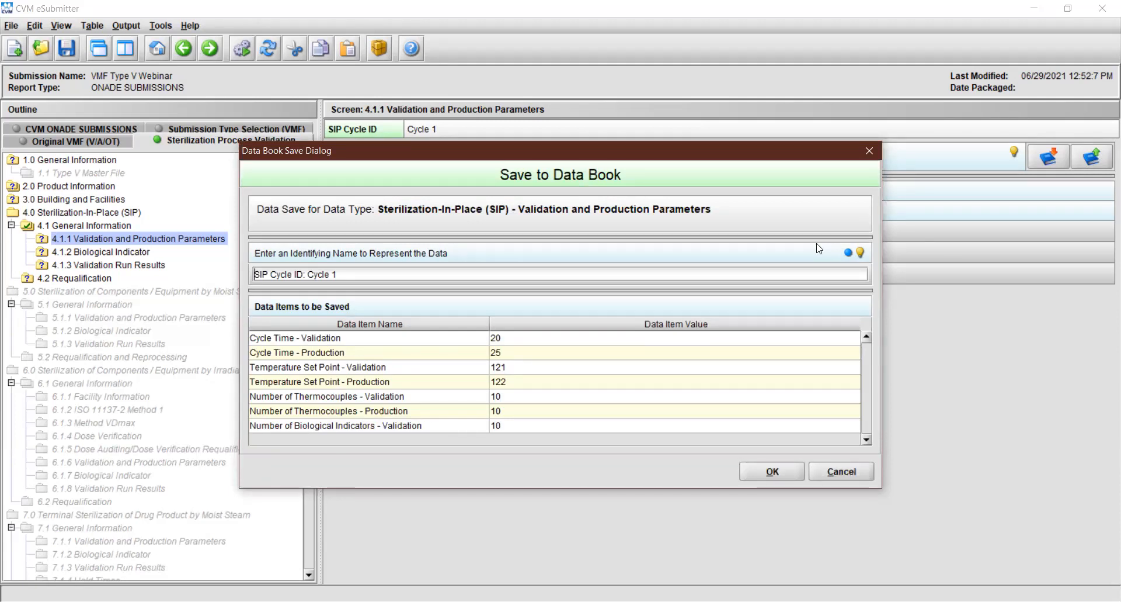
left_click(862, 254)
scroll(657, 416, "down", 5)
scroll(657, 416, "down", 3)
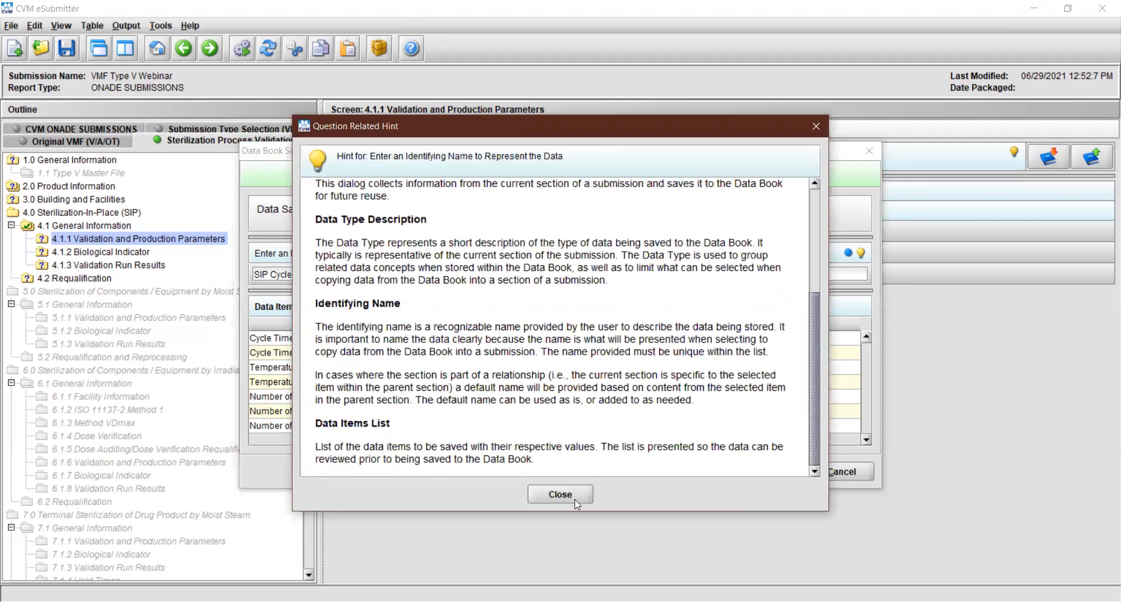
left_click(574, 498)
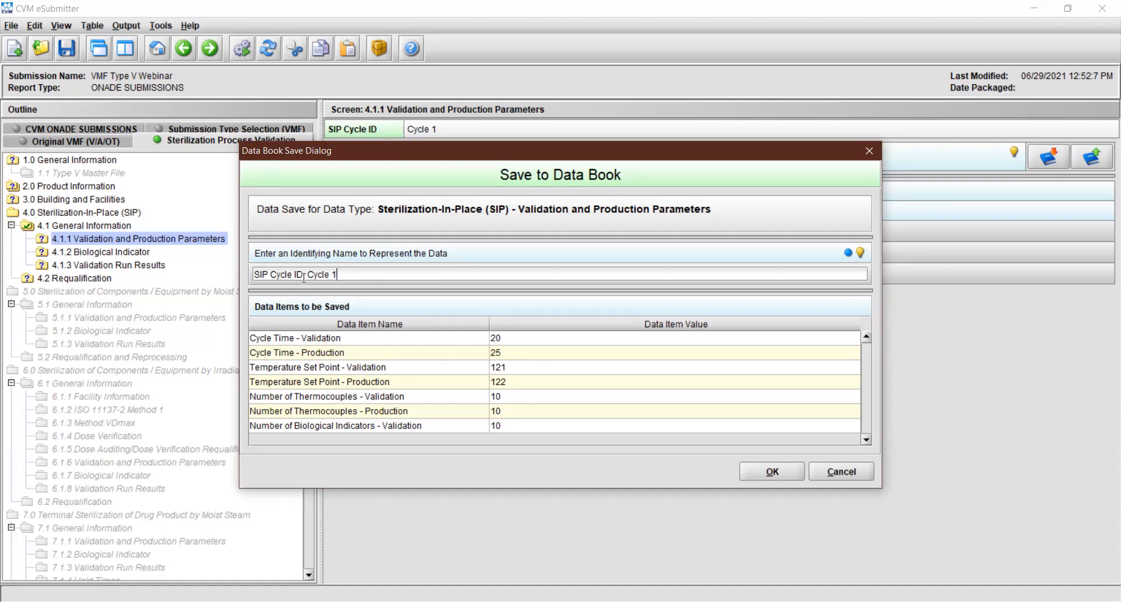
left_click_drag(339, 276, 236, 283)
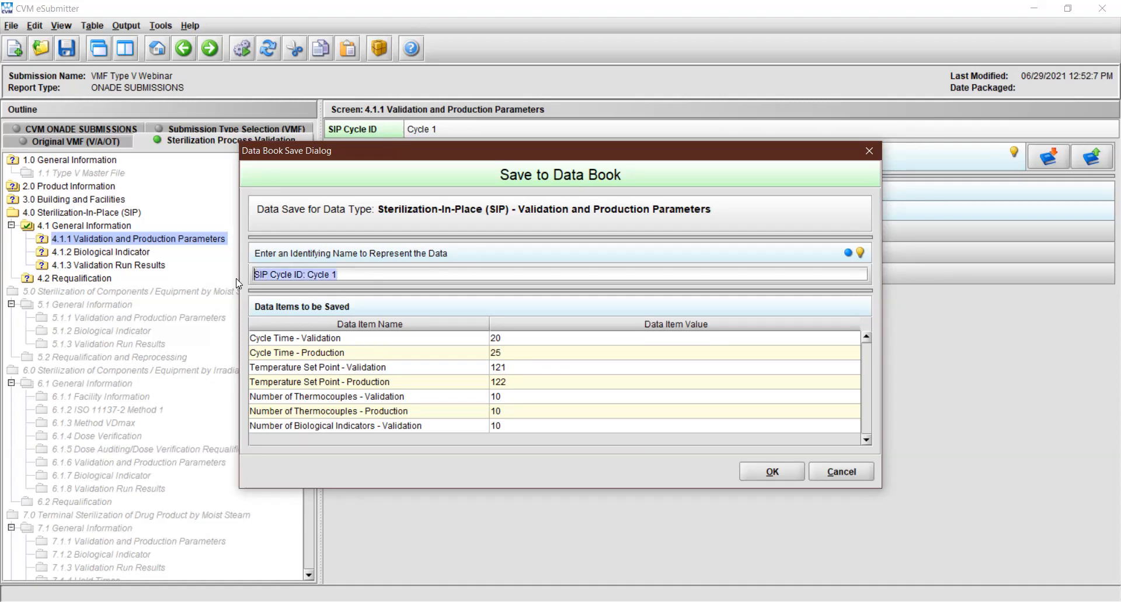
left_click(364, 275)
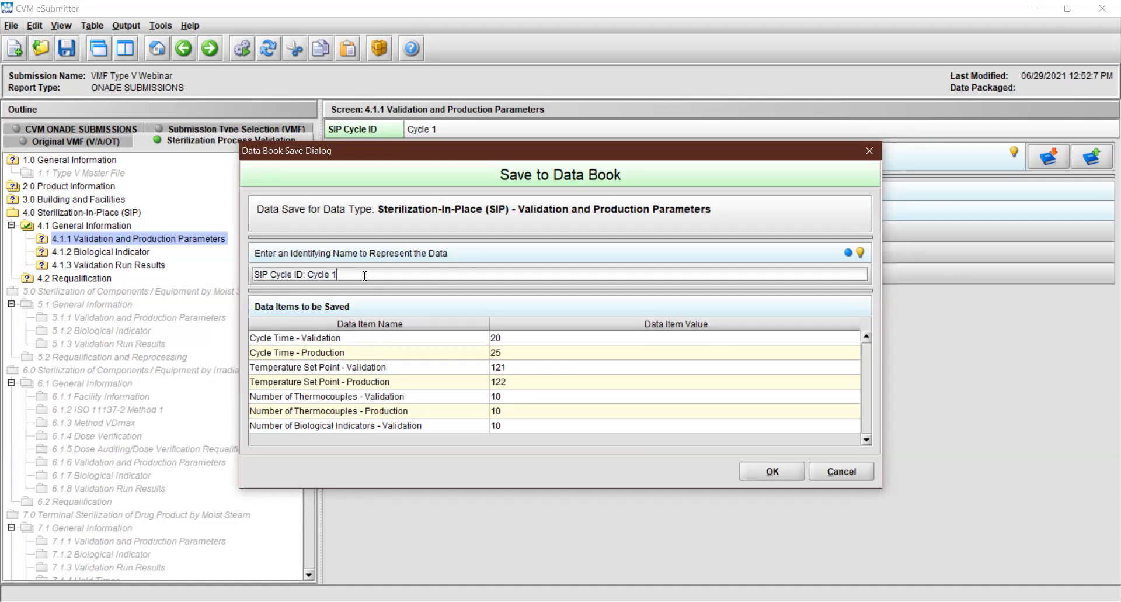
left_click(759, 476)
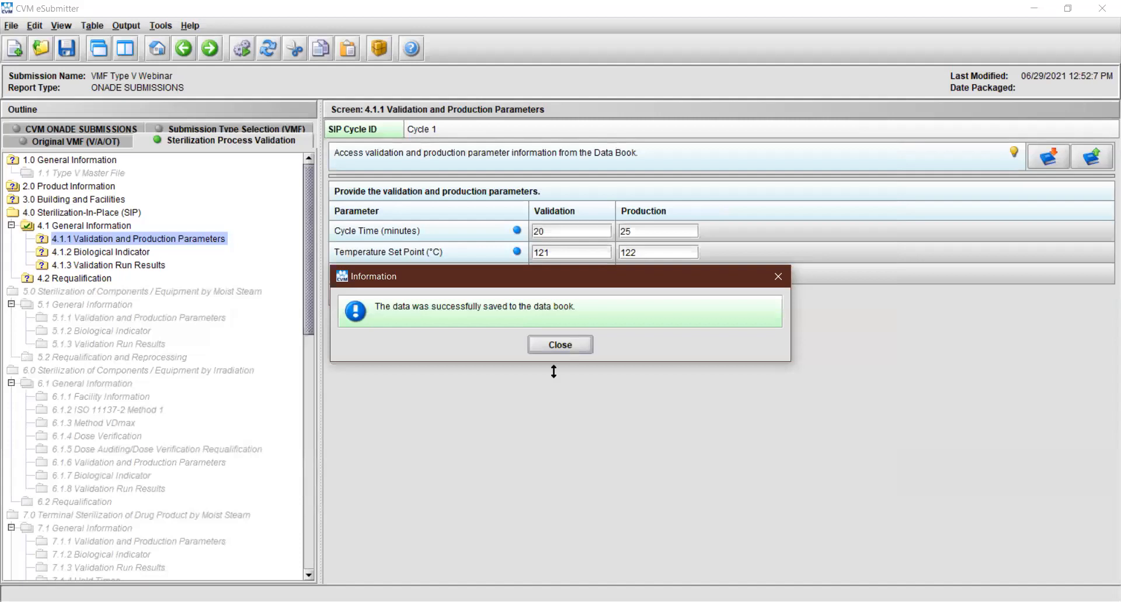
left_click(549, 347)
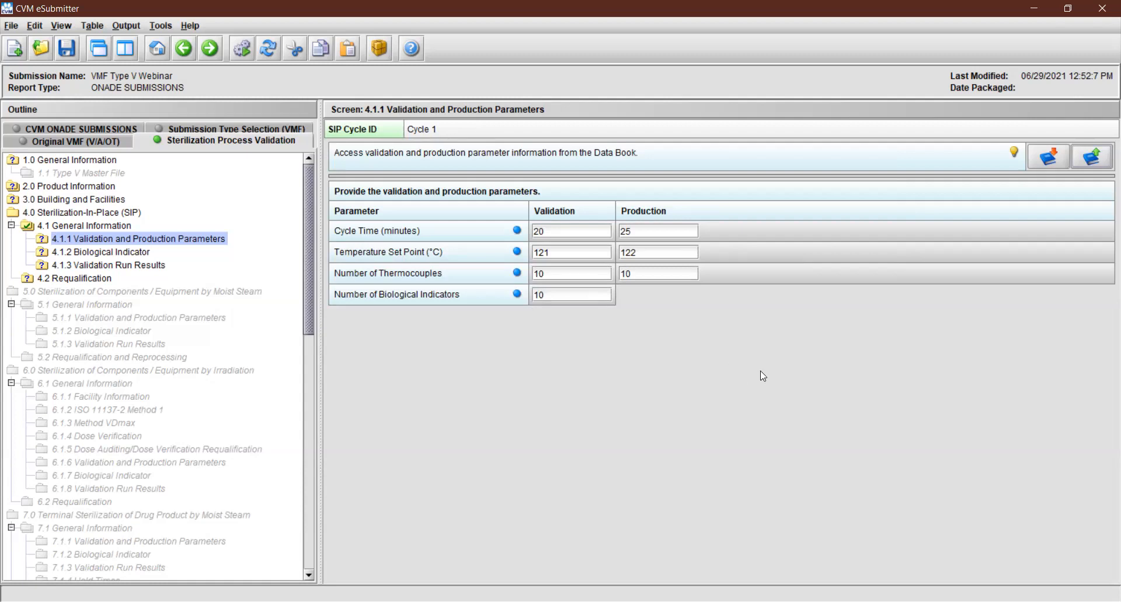
View the rename and delete options for Data Book entry "SIP Cycle ID: Cycle 1", keep it unchanged, and copy its parameters into the submission
left_click(1049, 159)
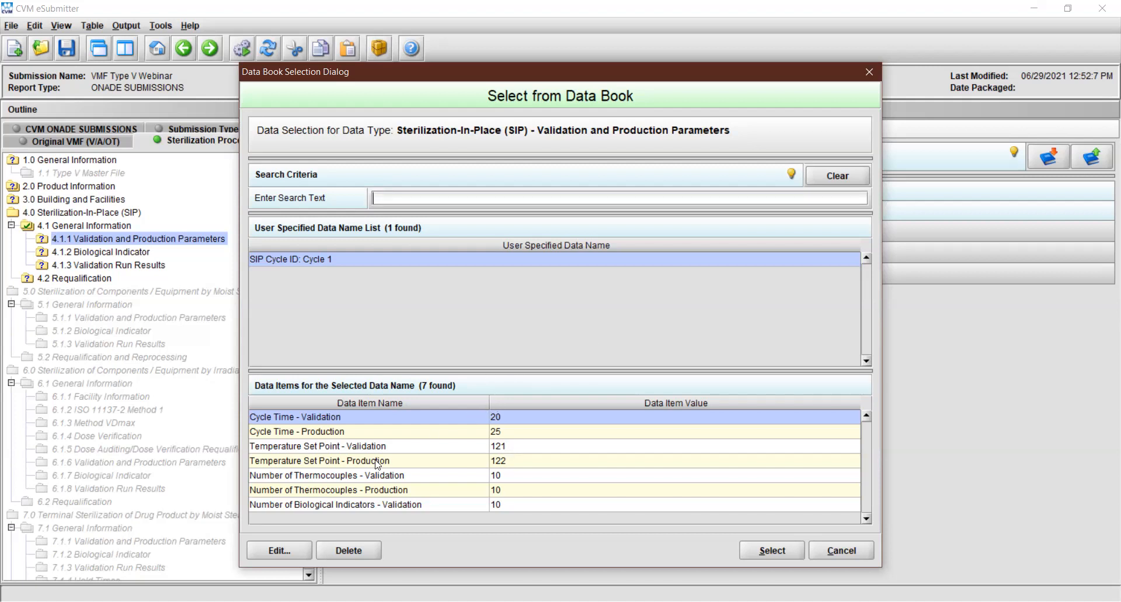
left_click(276, 551)
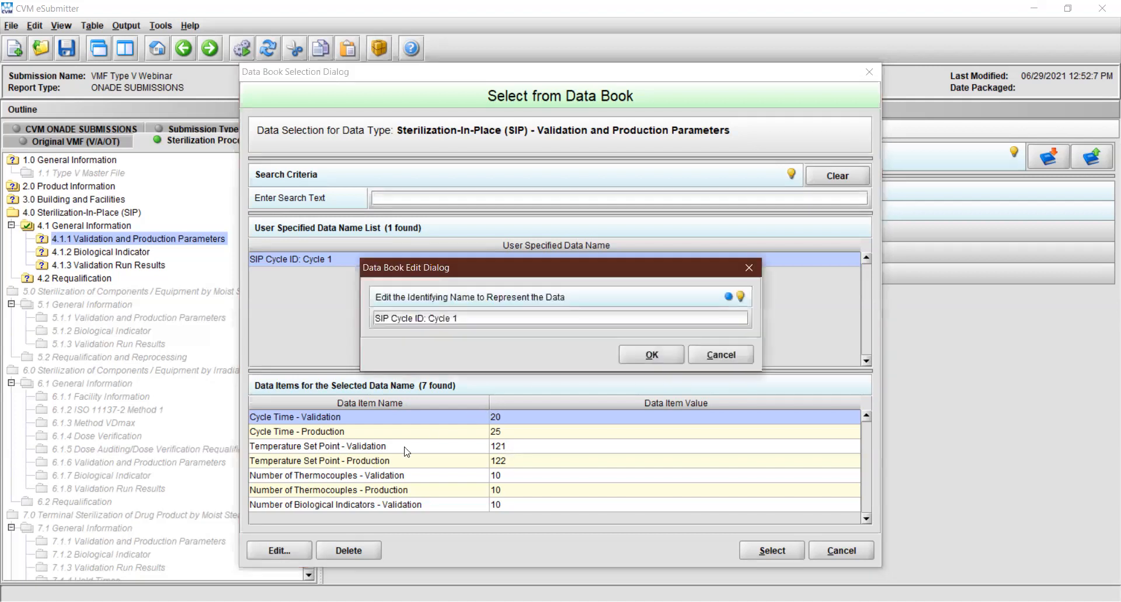
left_click(674, 356)
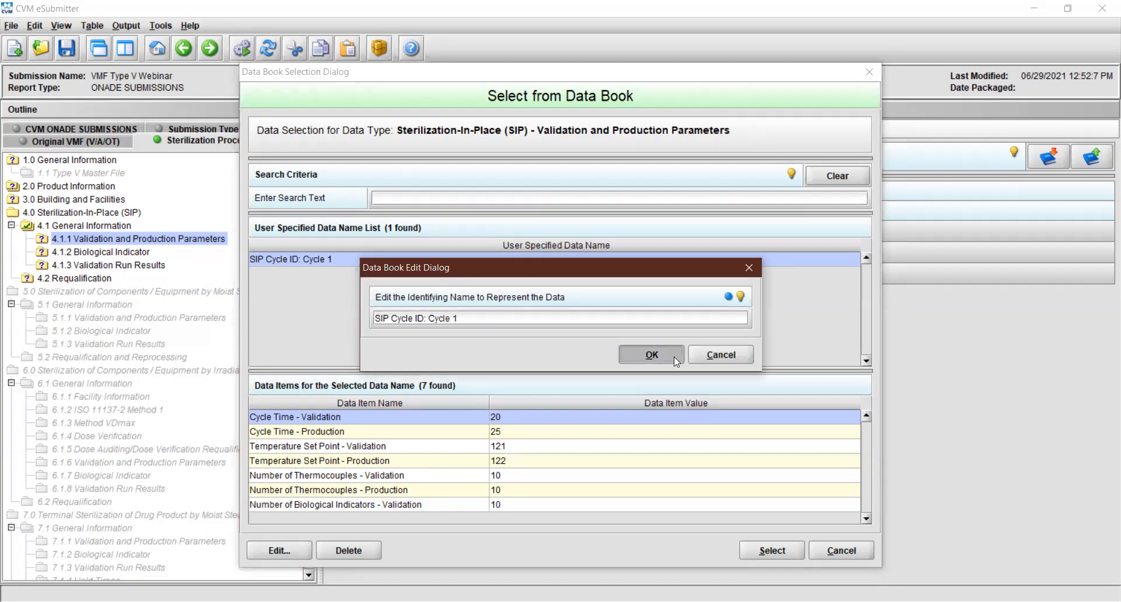
left_click(351, 553)
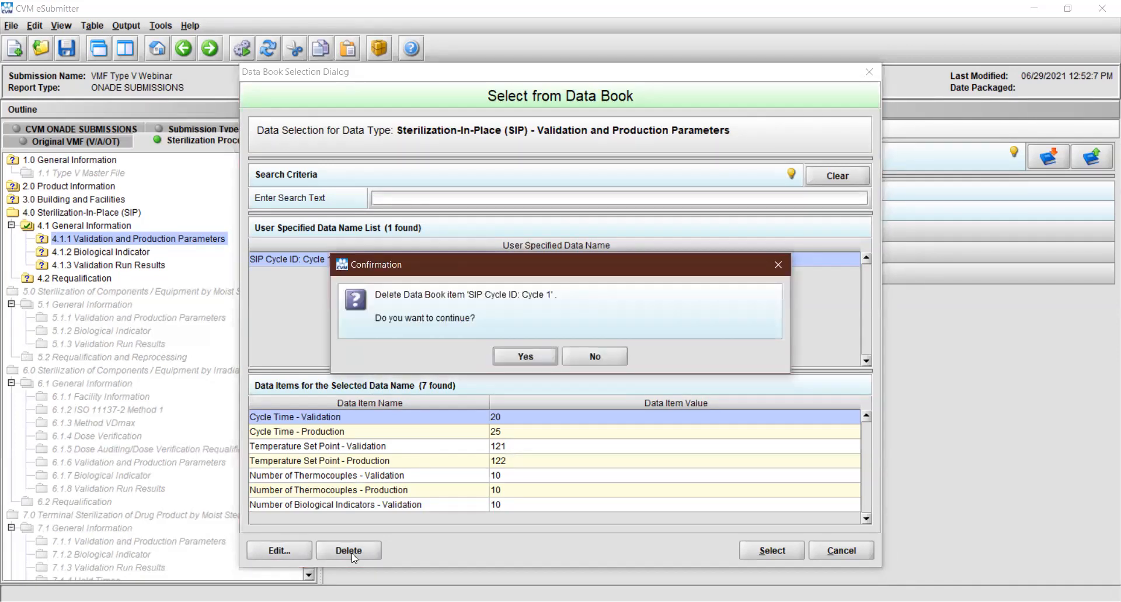
left_click(586, 361)
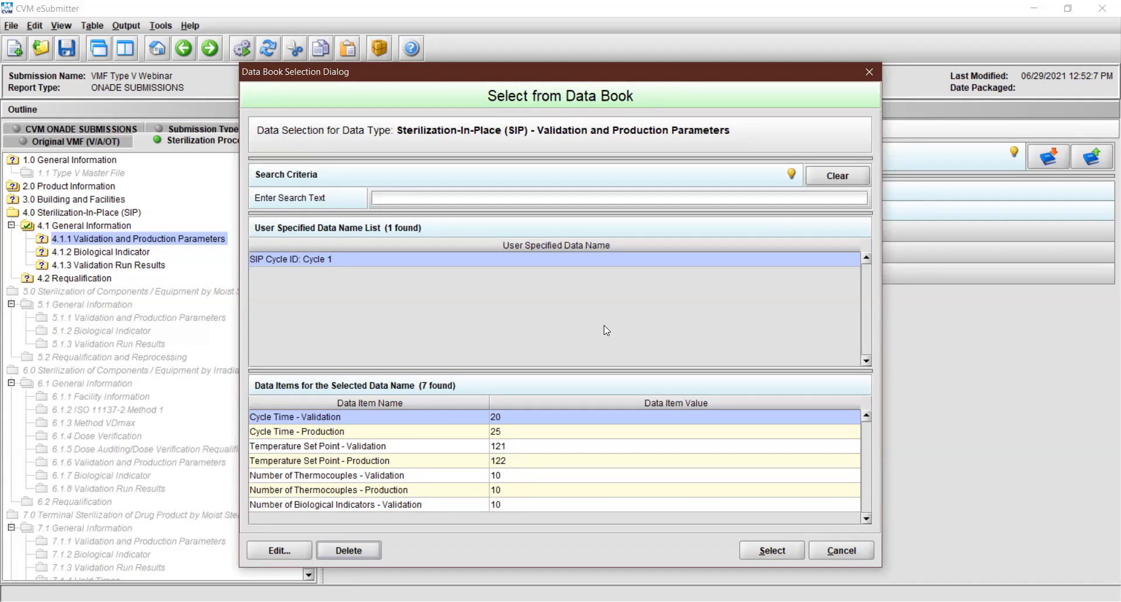
left_click(764, 552)
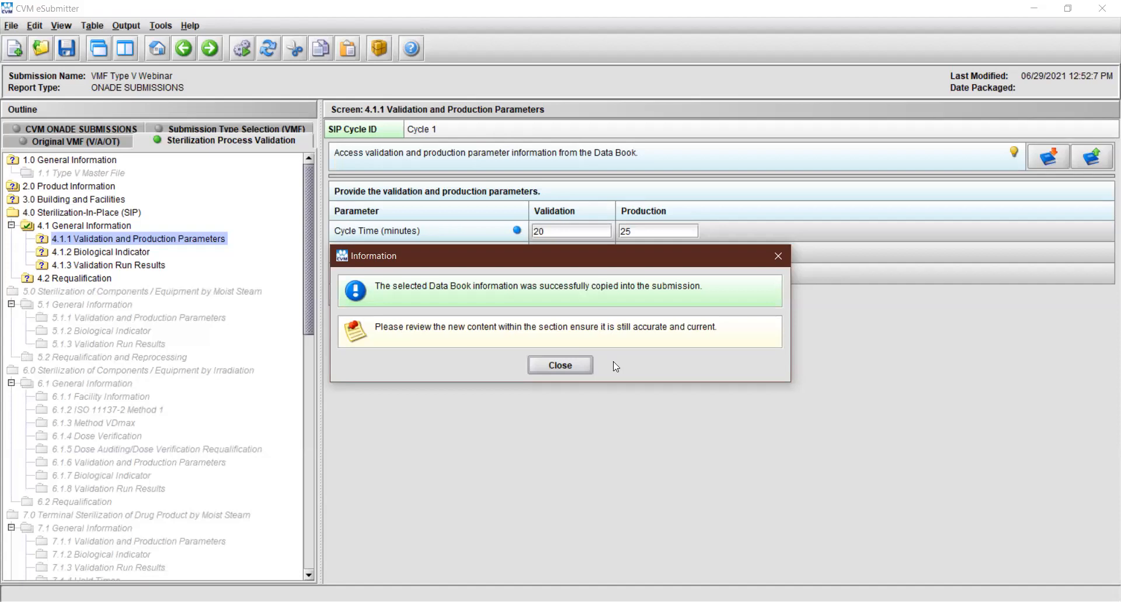
left_click(571, 367)
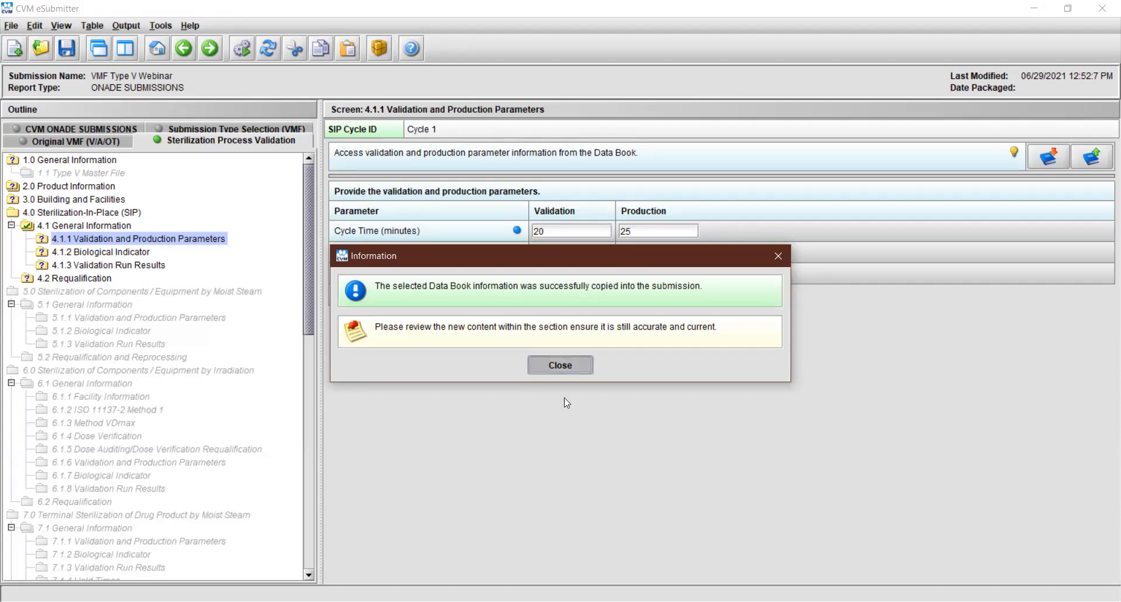
In Cycle 1's Biological Indicator section, enter the species B. stearothermophilus and choose Spore Suspension as the type
left_click(211, 49)
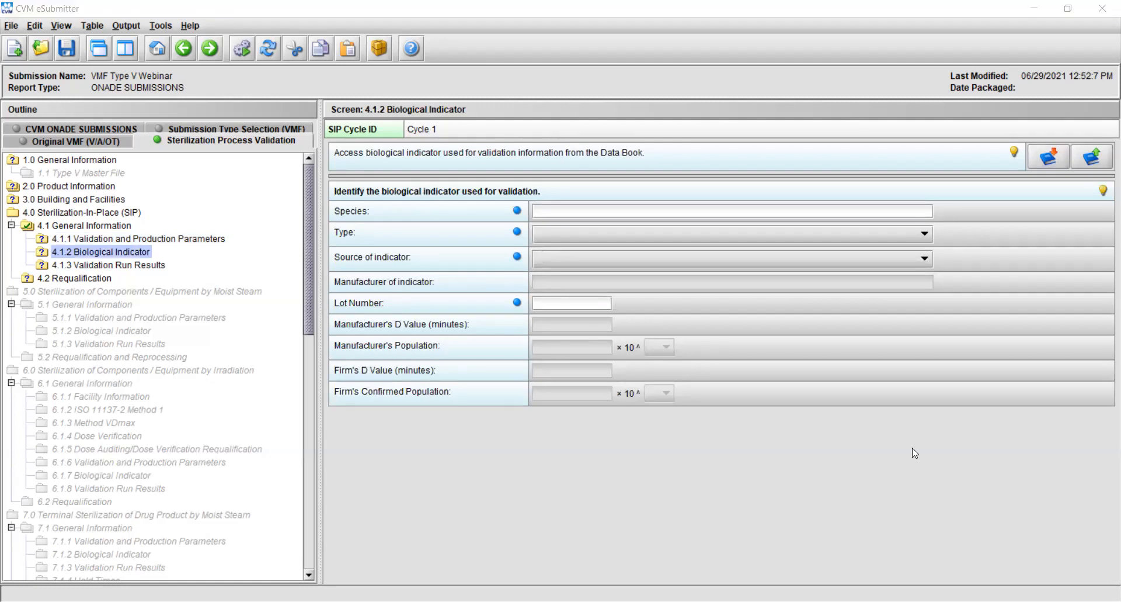
left_click(884, 472)
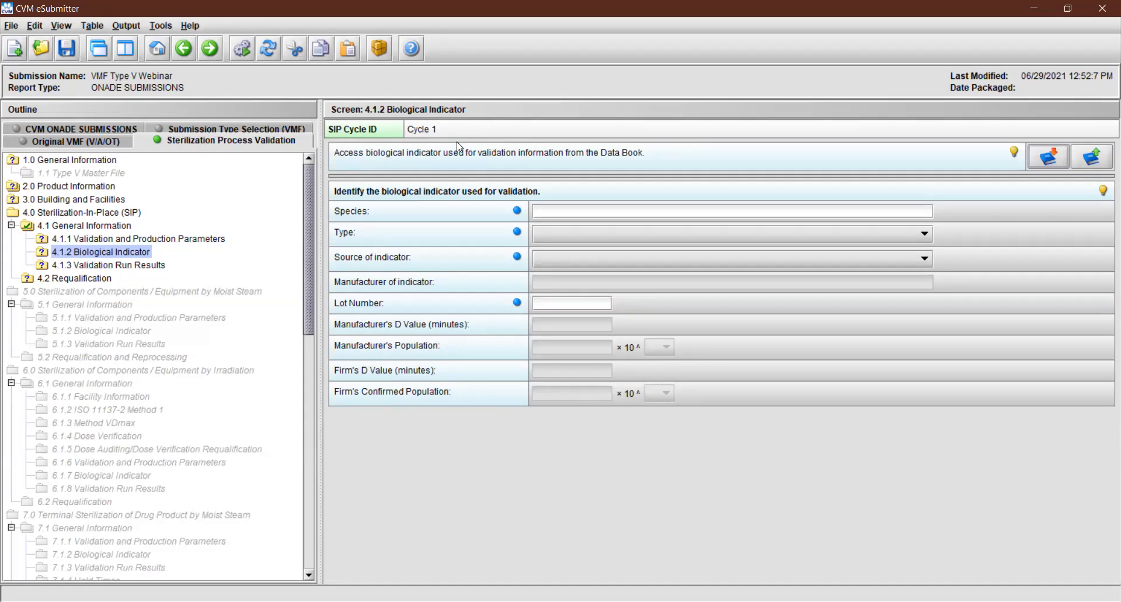
left_click(548, 211)
type("B. stearother")
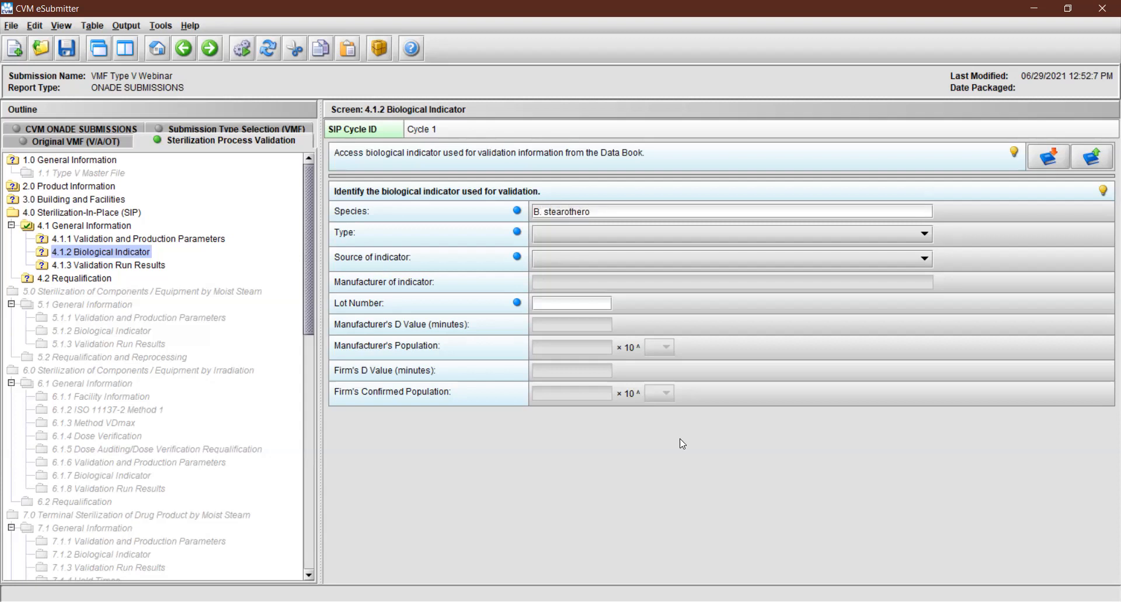
type("mophil")
type("us")
left_click(583, 239)
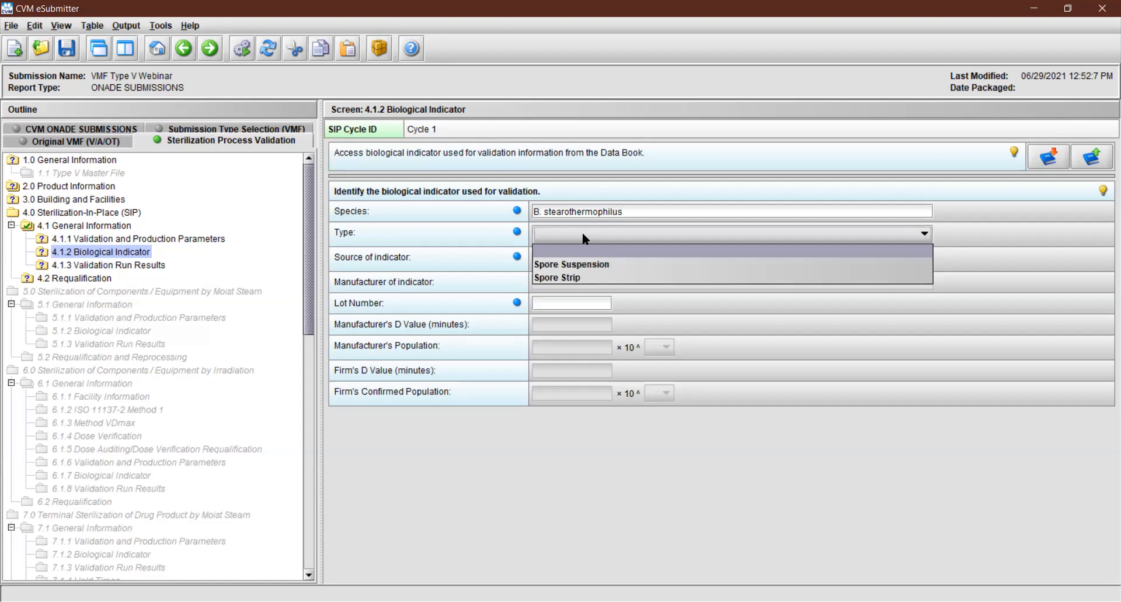
left_click(583, 264)
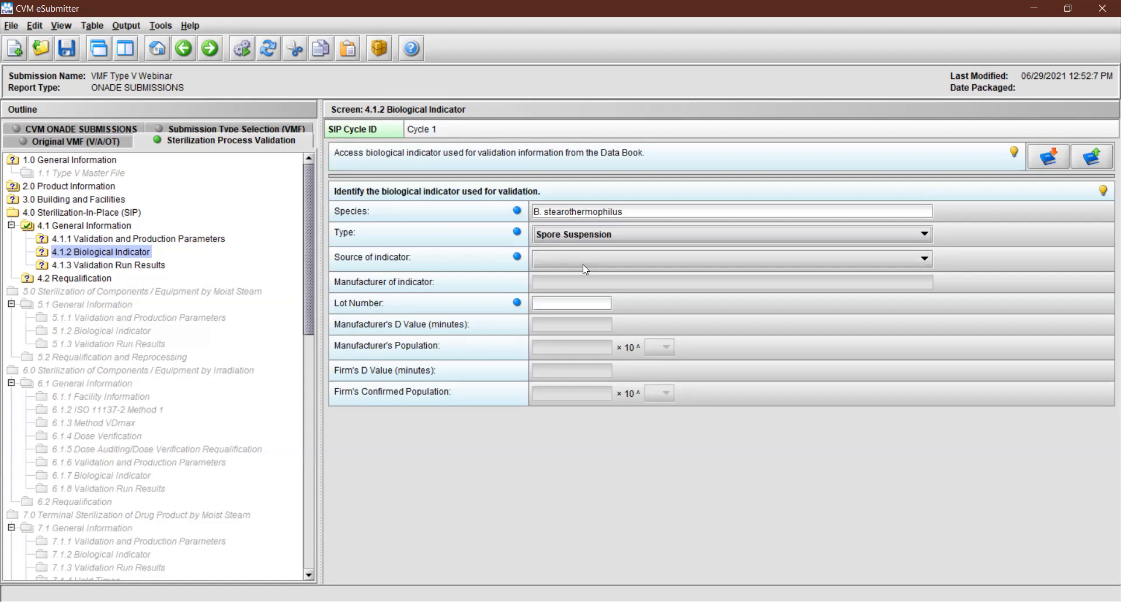
Try In-house as the source of indicator, switch it to Commercial, and enter B.I. Co as the manufacturer
left_click(596, 259)
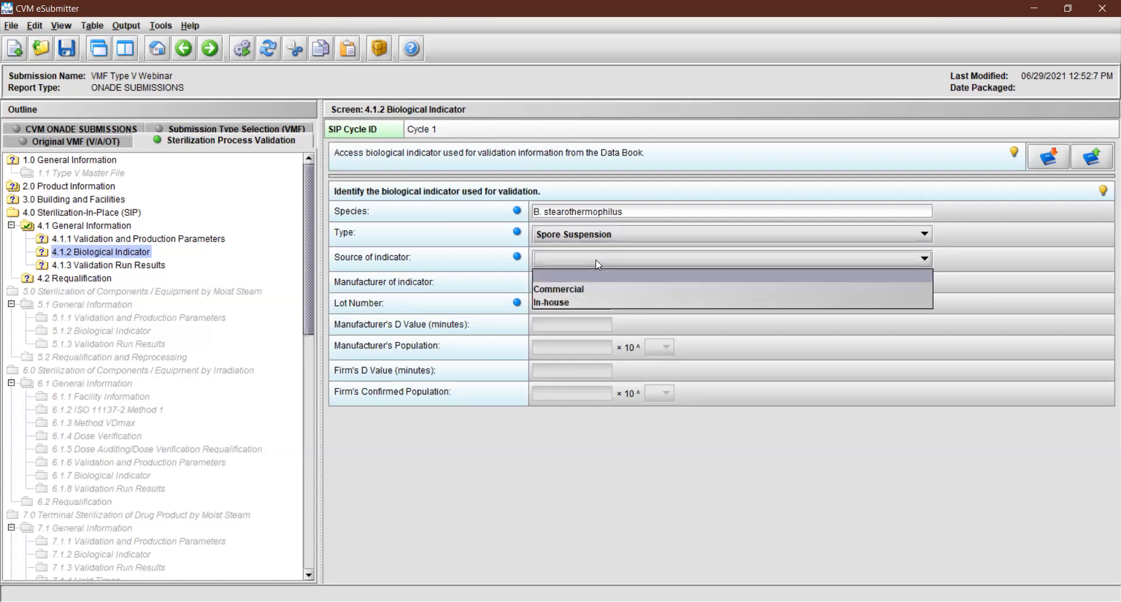
left_click(594, 303)
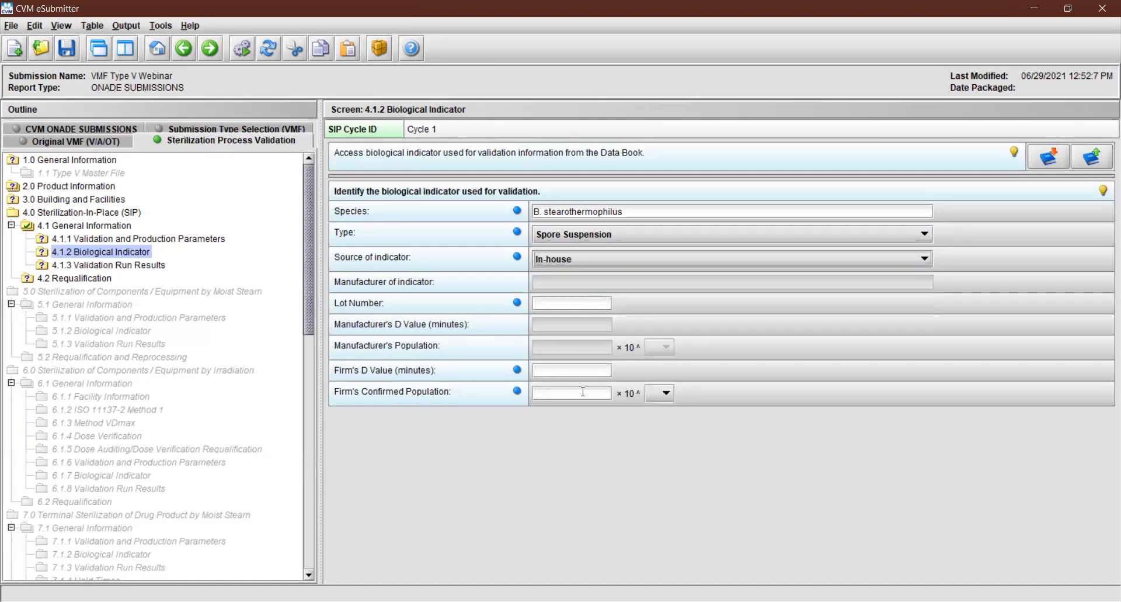
left_click(626, 259)
left_click(605, 289)
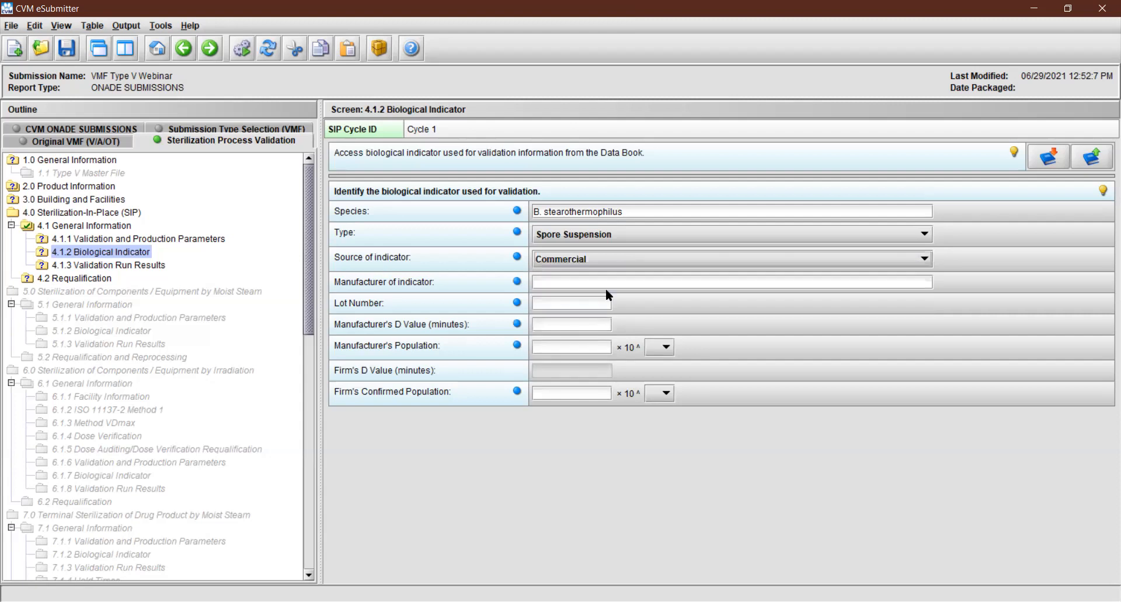
left_click(615, 280)
type("B.I. Co")
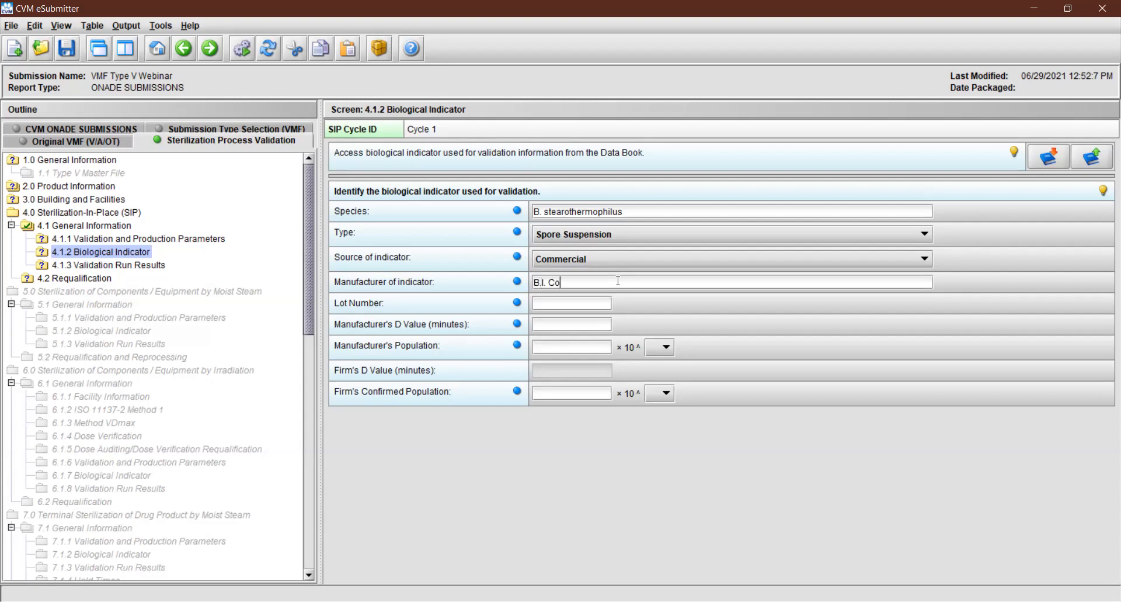
type("1234")
Enter lot number 1234 and a manufacturer's D value of 12 minutes for the biological indicator
key("Tab")
type("12")
type("1.0")
Set both the manufacturer's population and the firm's confirmed population to 1.0 × 10^8
left_click(658, 347)
left_click(650, 403)
left_click(588, 393)
type("1.0")
left_click(665, 393)
left_click(647, 449)
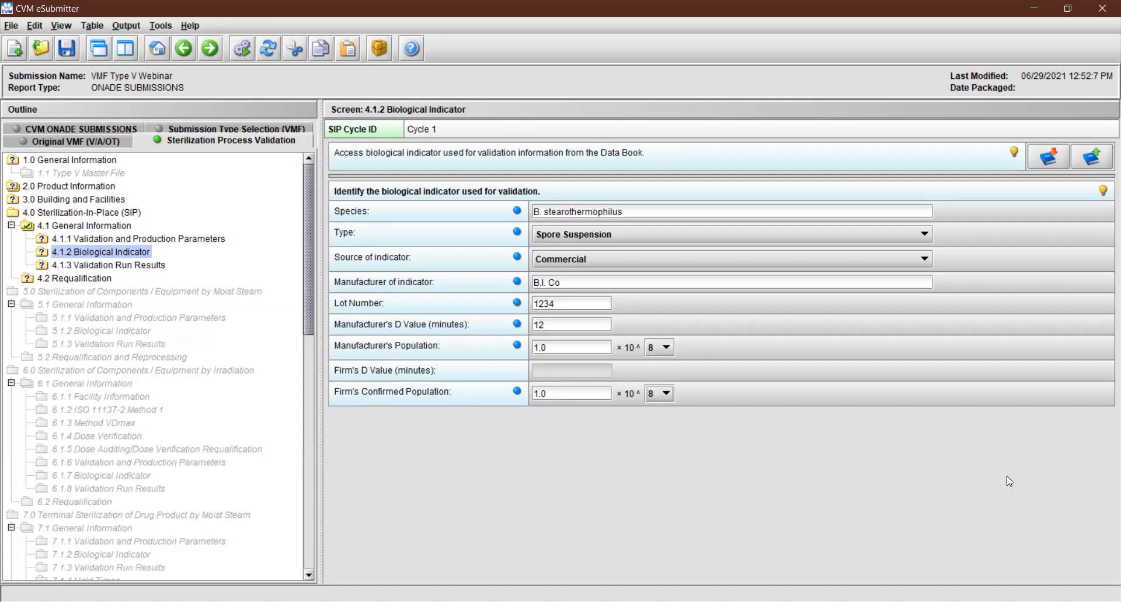
Save the biological indicator information to the Data Book under the name "SIP Cycle ID: Cycle 1"
left_click(1084, 160)
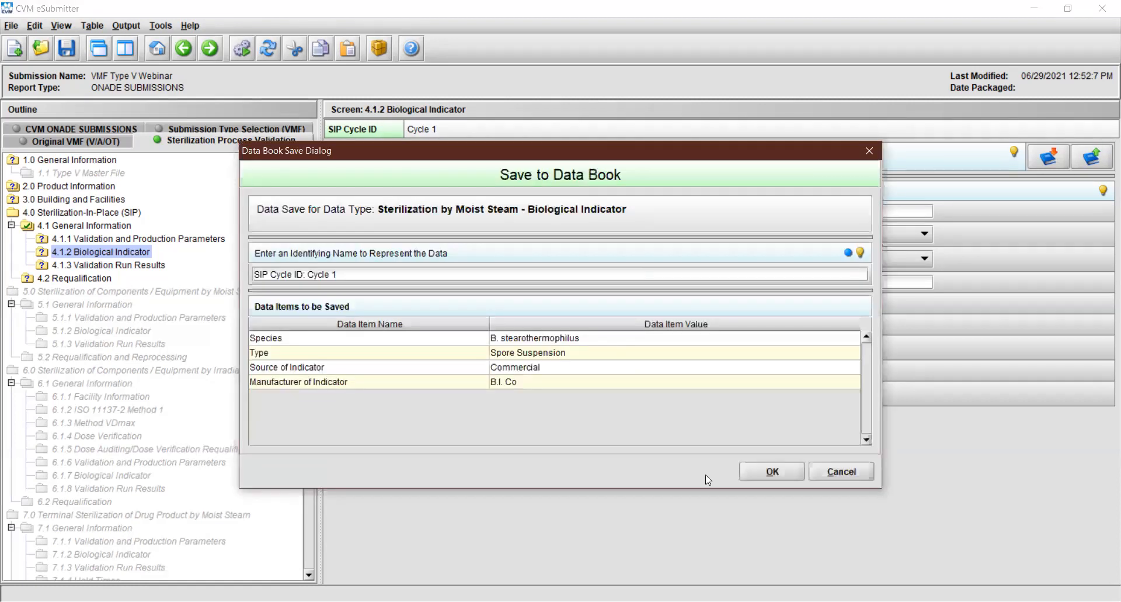
left_click(752, 471)
left_click(560, 344)
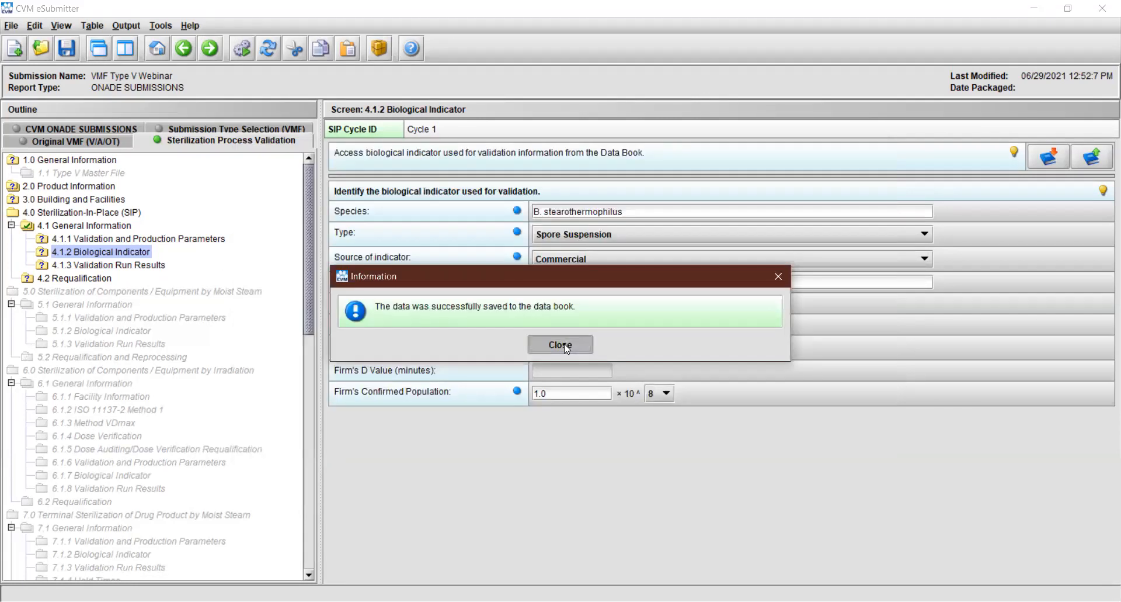
Copy the "SIP Cycle ID: Cycle 1" biological indicator entry from the Data Book into the submission, and read the hint on identifying the indicator
left_click(1051, 157)
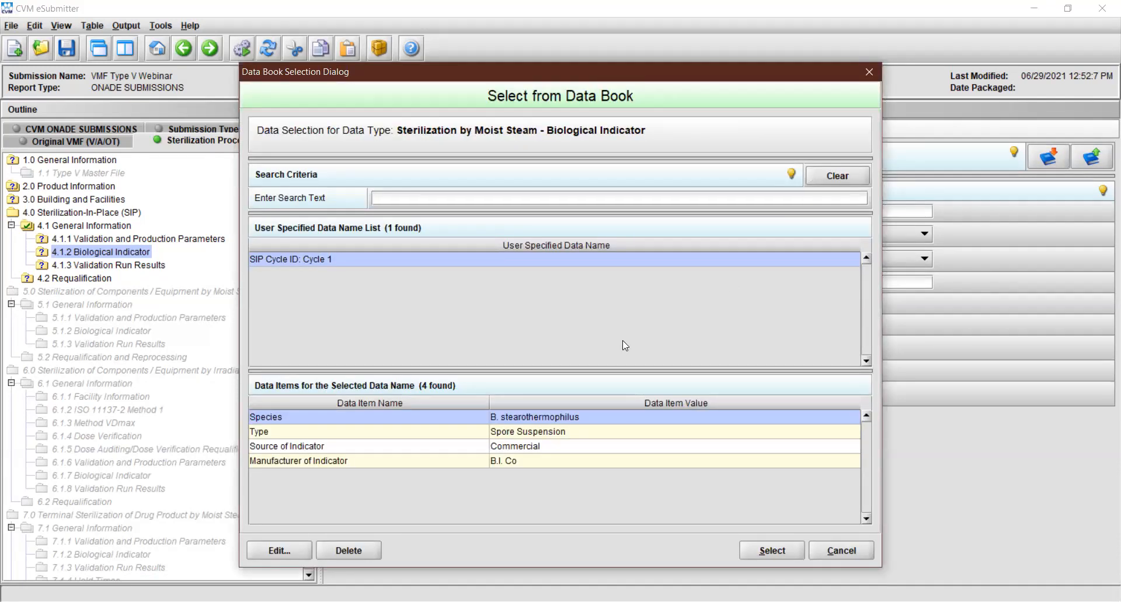
left_click(764, 552)
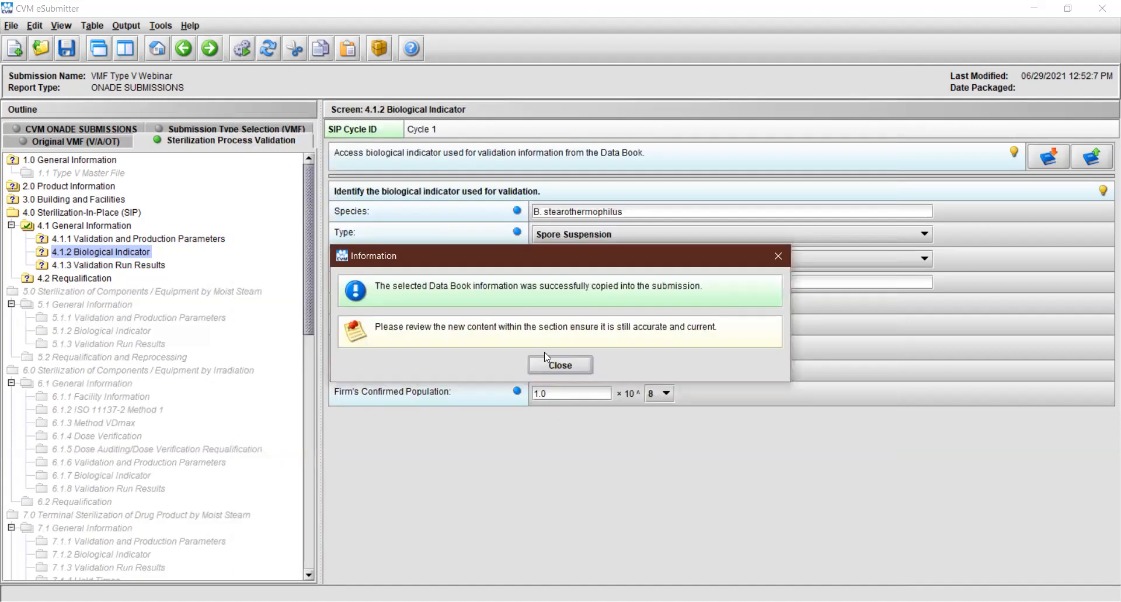
left_click(560, 365)
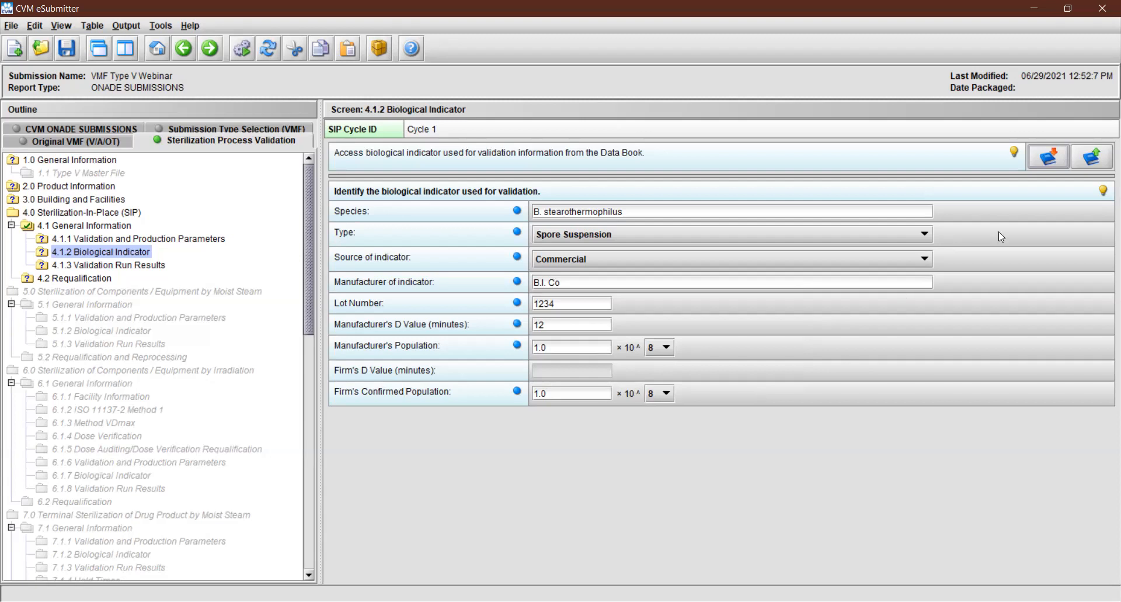
left_click(1103, 190)
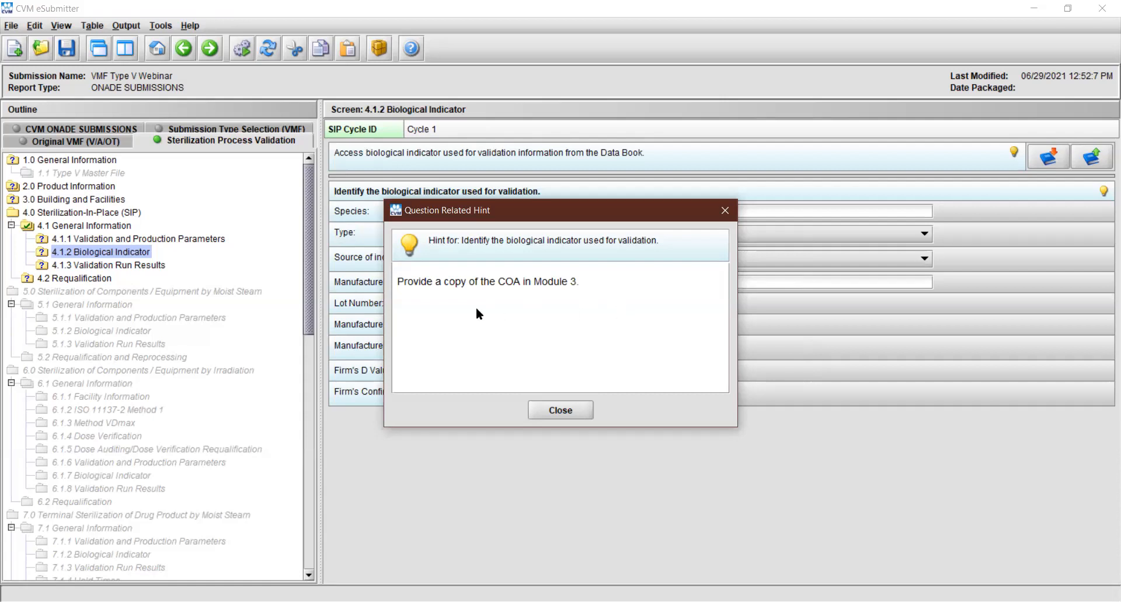
left_click(556, 408)
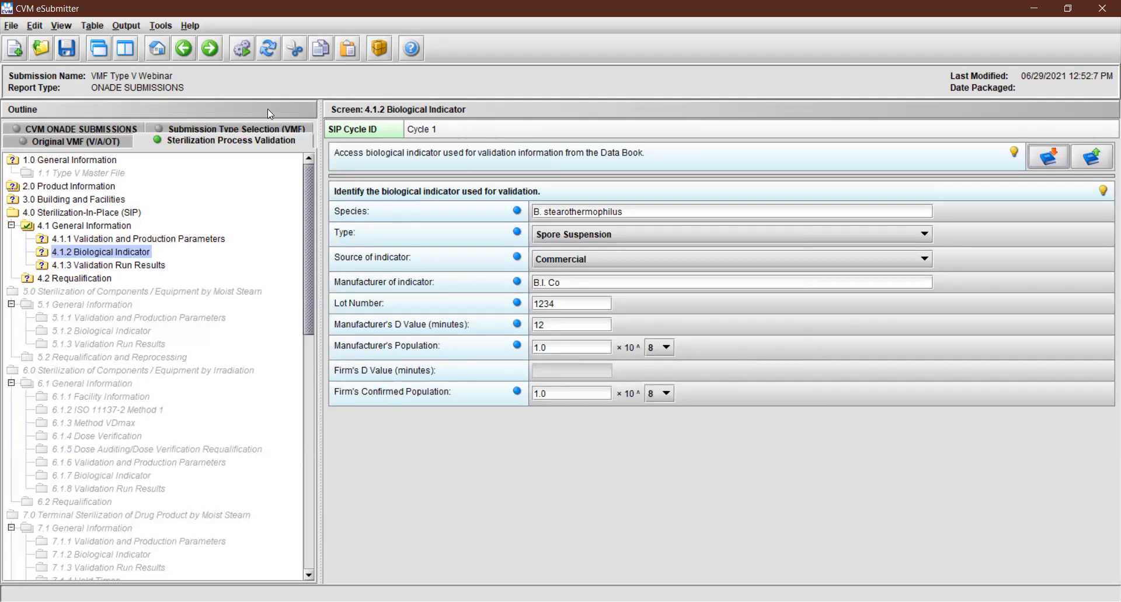
In Cycle 1's Validation Run Results section, set the minimum F(0) specification to 15 and the biological indicator specification to "No growth"
left_click(211, 49)
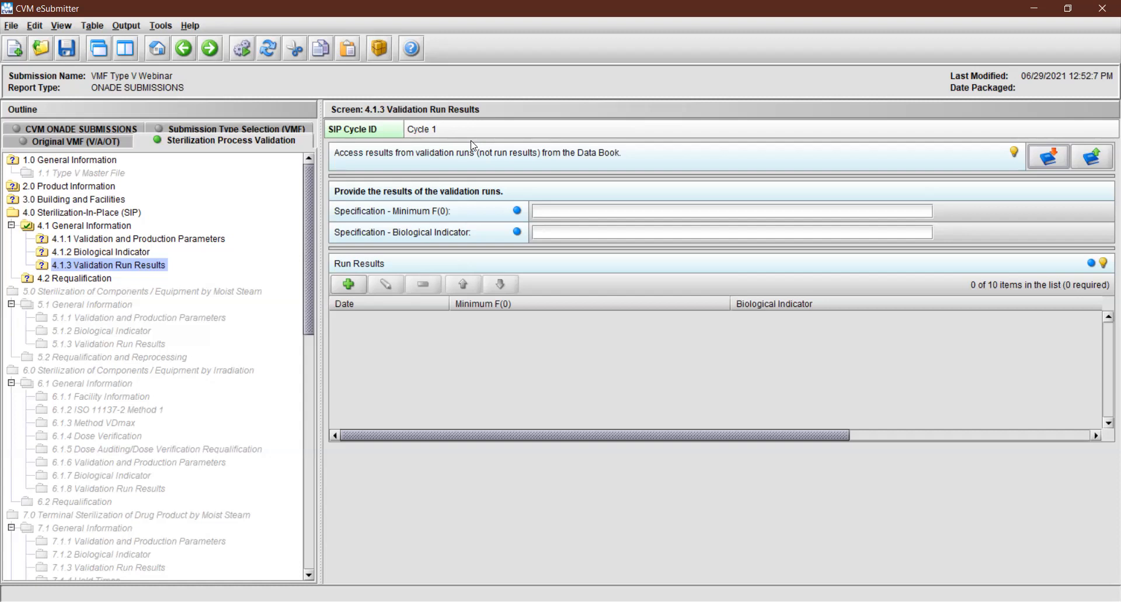
left_click(560, 213)
type("15")
left_click(558, 231)
type("No growth")
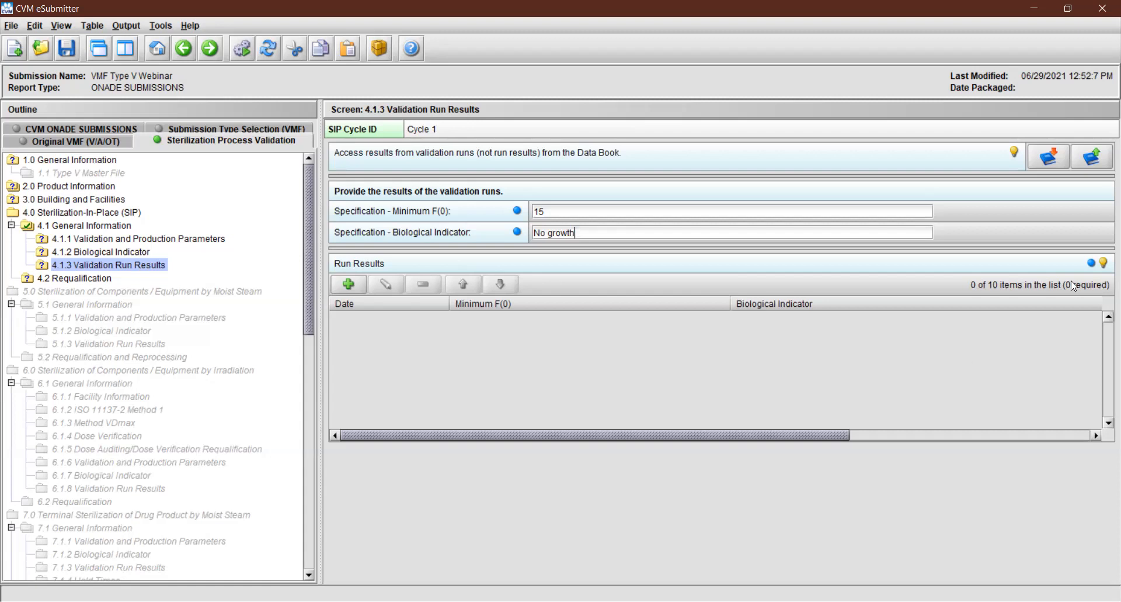
Save the validation run specifications to the Data Book under the name "SIP Cycle ID: Cycle 1"
left_click(1105, 160)
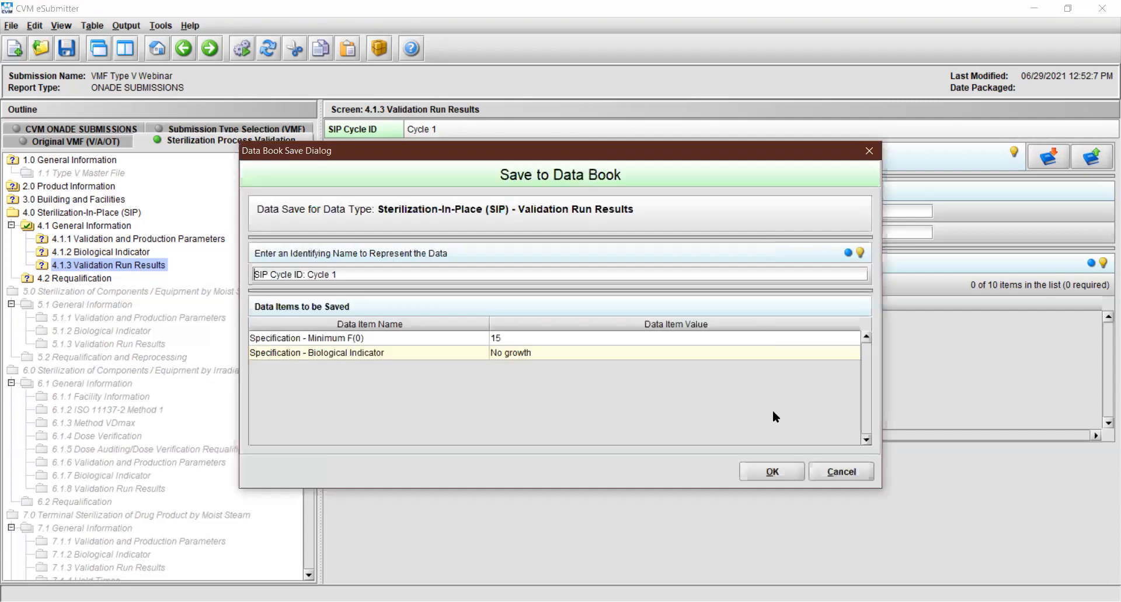
left_click(770, 471)
key("Return")
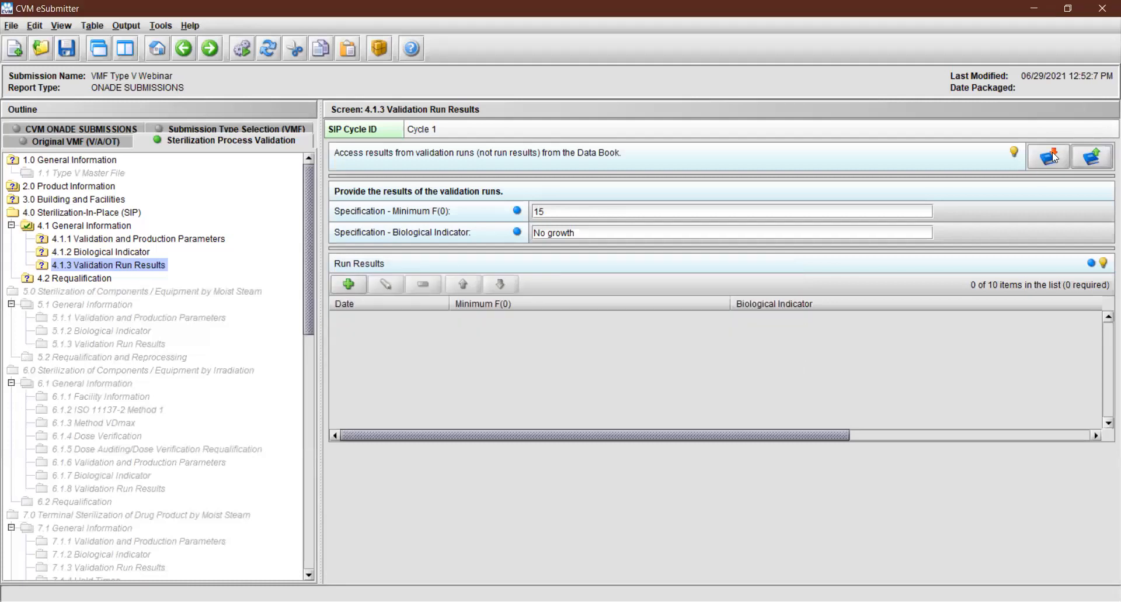
Copy the "SIP Cycle ID: Cycle 1" run specifications from the Data Book into the submission, and read the Run Results hint
left_click(1055, 157)
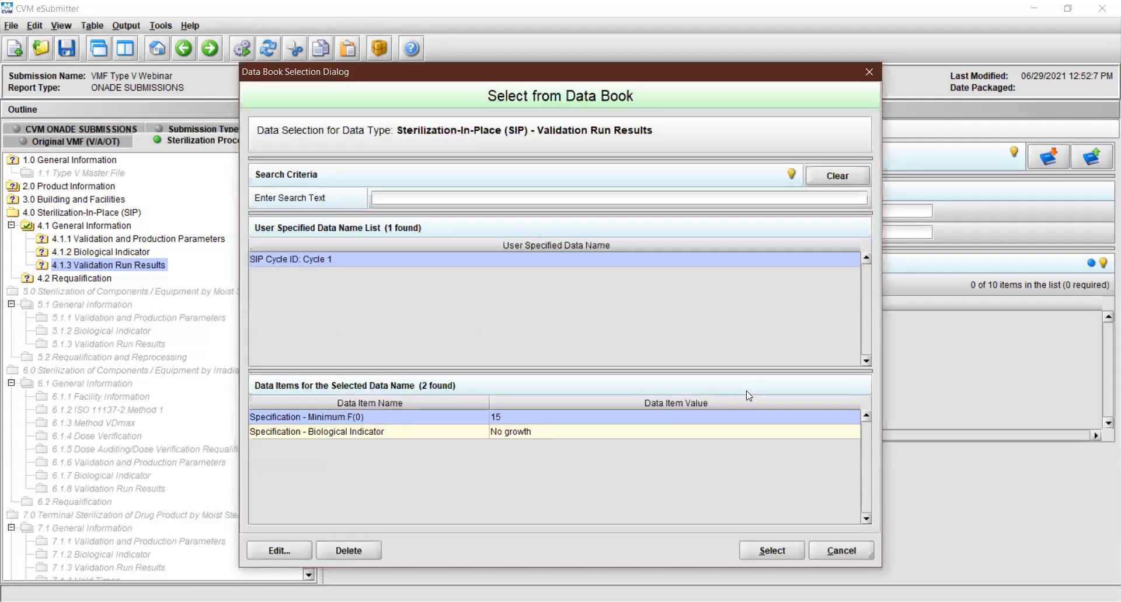
left_click(759, 552)
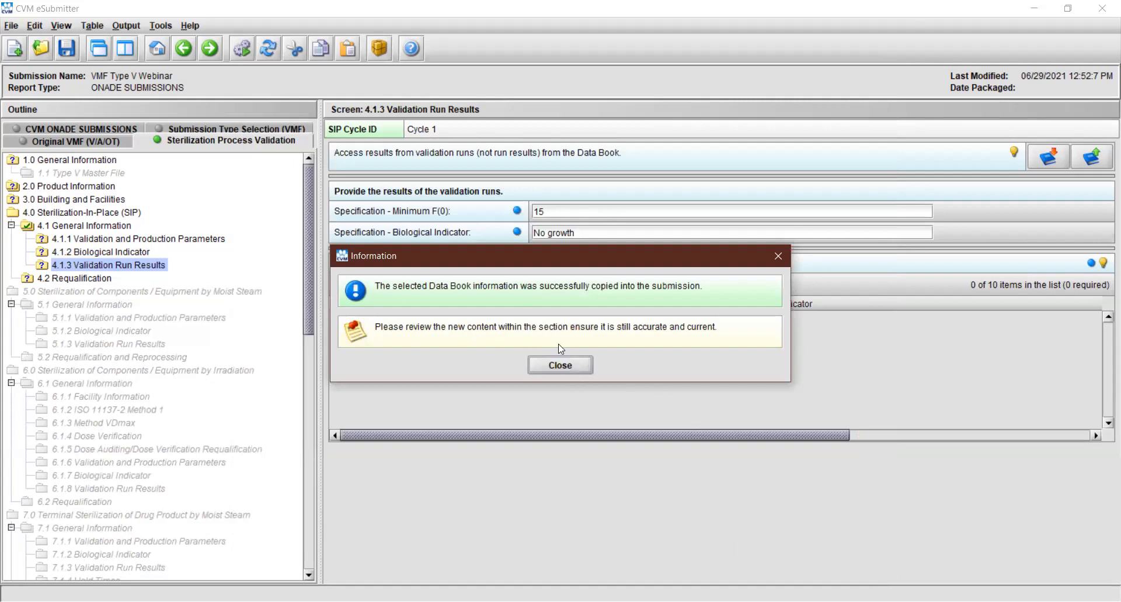
left_click(561, 366)
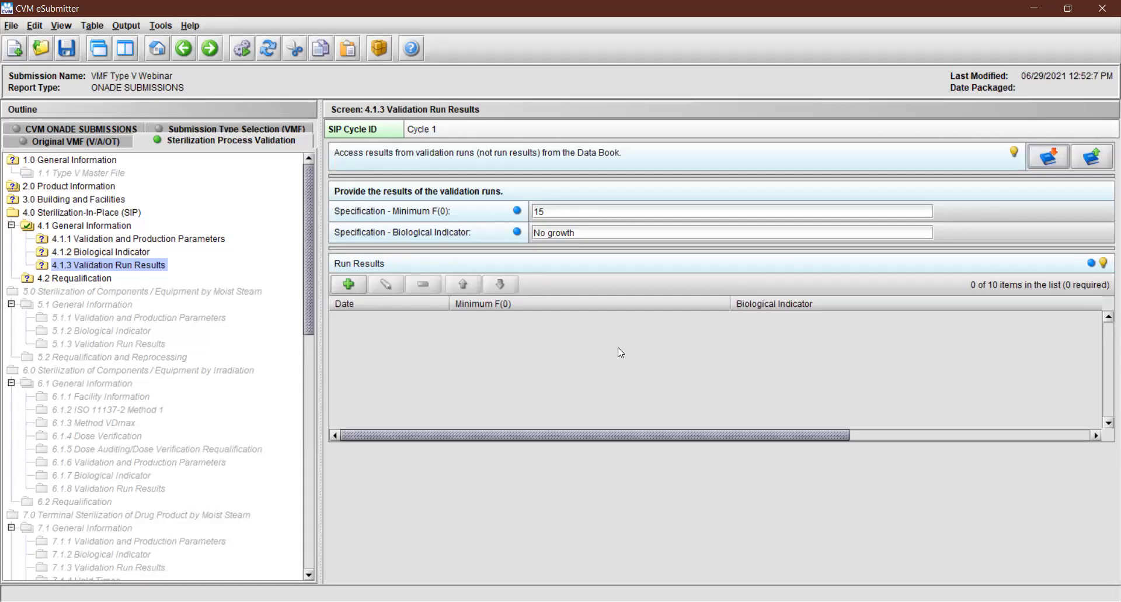
left_click(1104, 264)
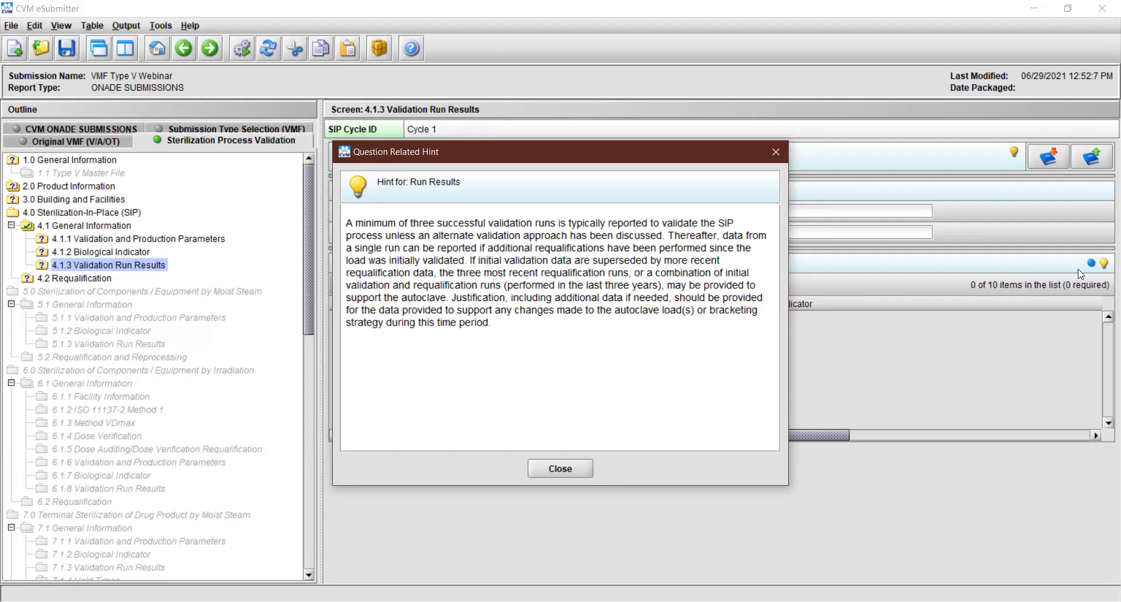
left_click(567, 469)
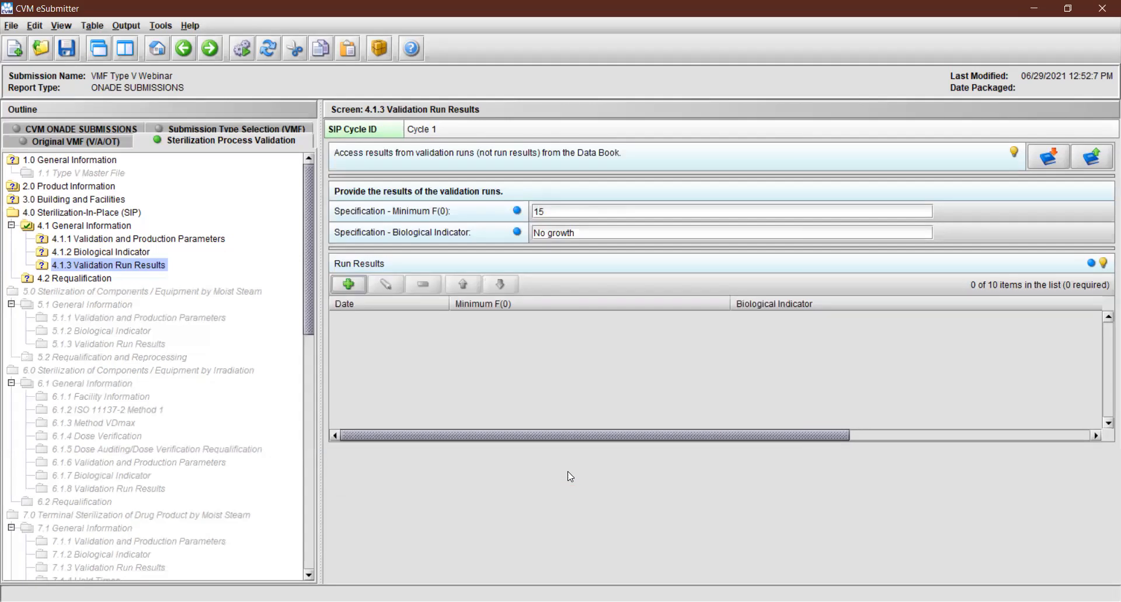
Add a run result for Cycle 1 dated 12/20/2020 with a minimum F(0) of 22 and biological indicator "No growth"
left_click(350, 284)
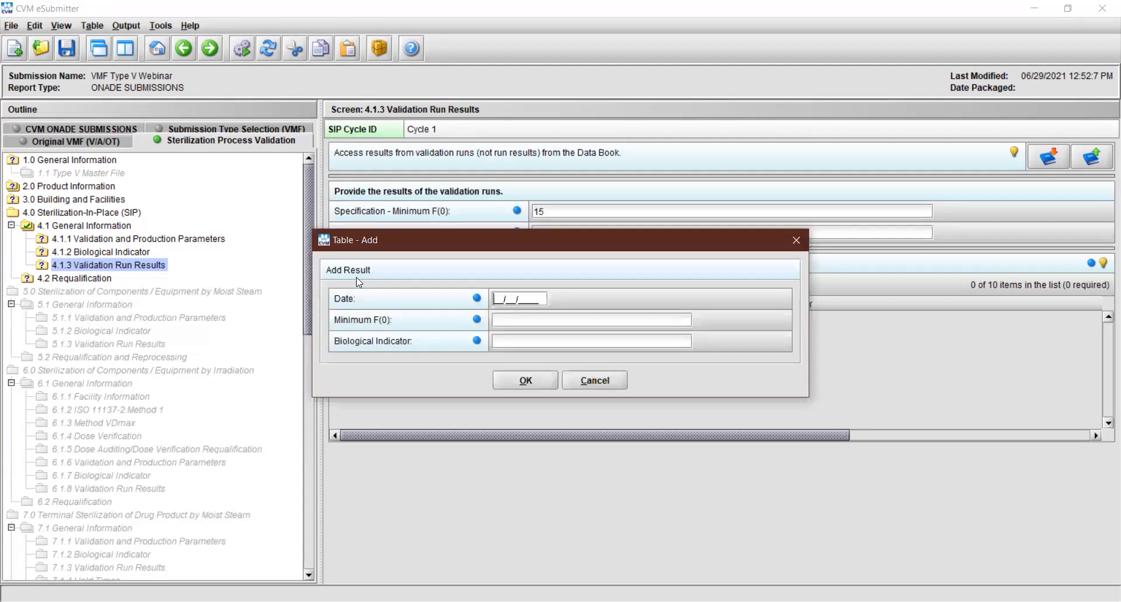
type("2")
key("BackSpace")
type("12/20/2020")
left_click(528, 316)
type("22")
left_click(525, 342)
type("No growth")
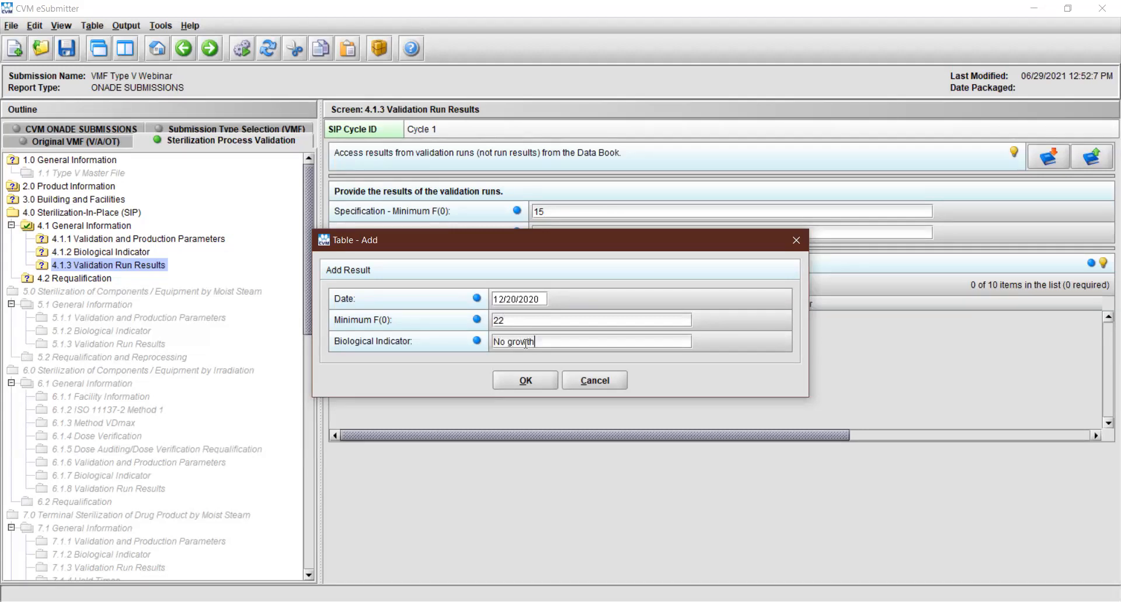
left_click(525, 381)
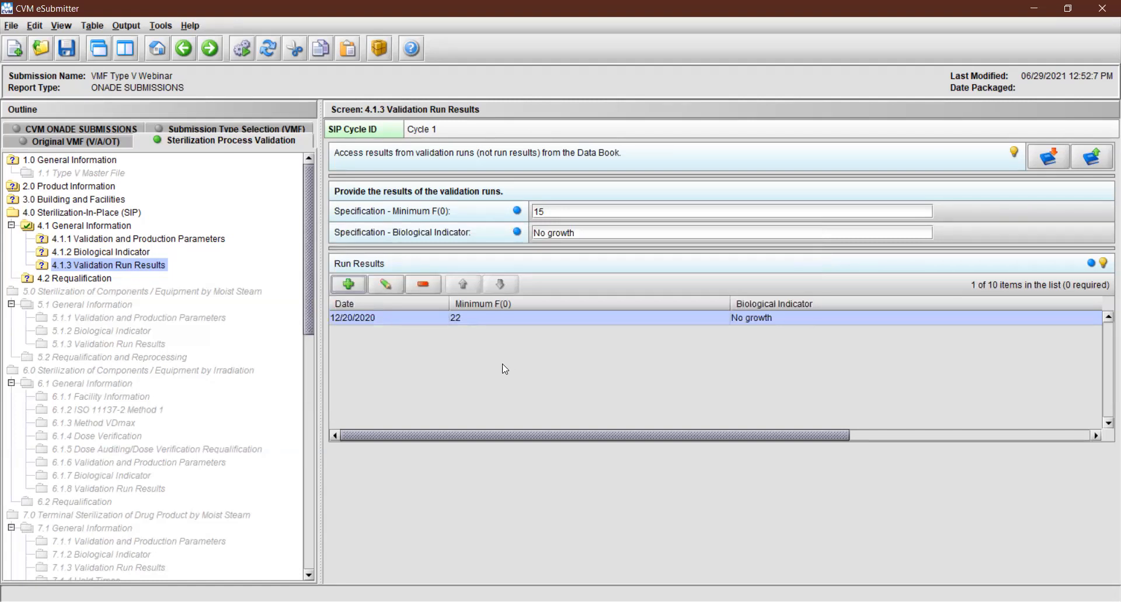
left_click(374, 285)
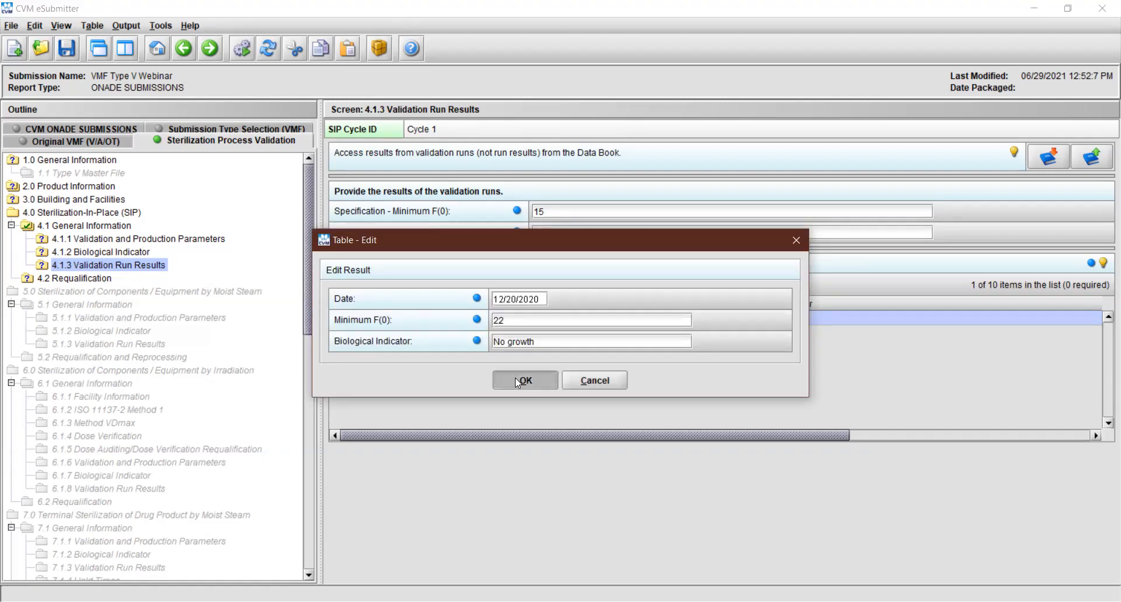
left_click(515, 378)
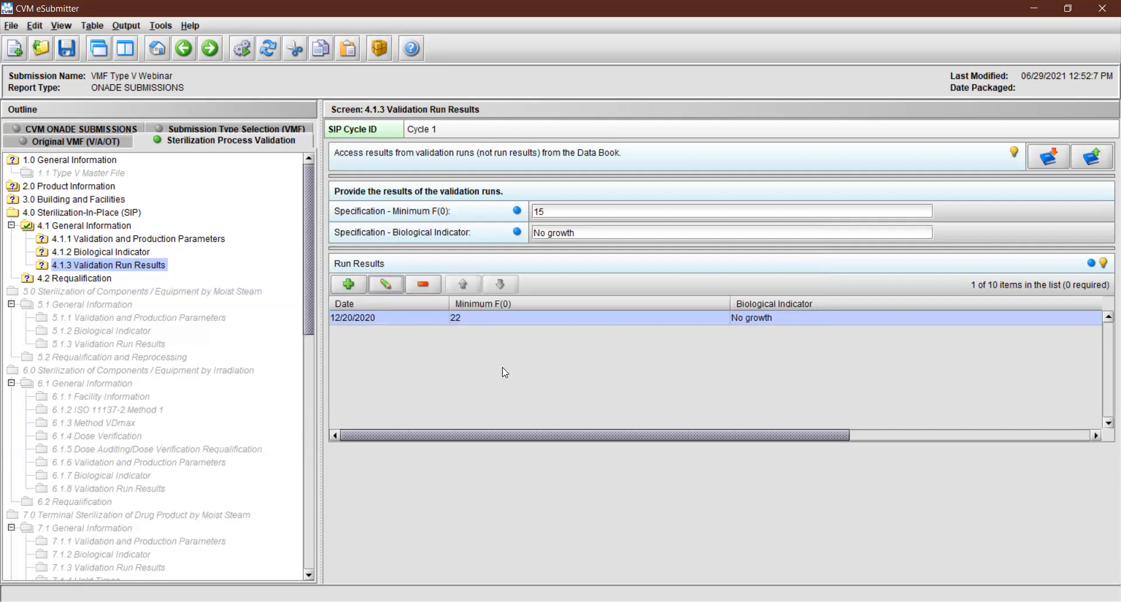
left_click(423, 285)
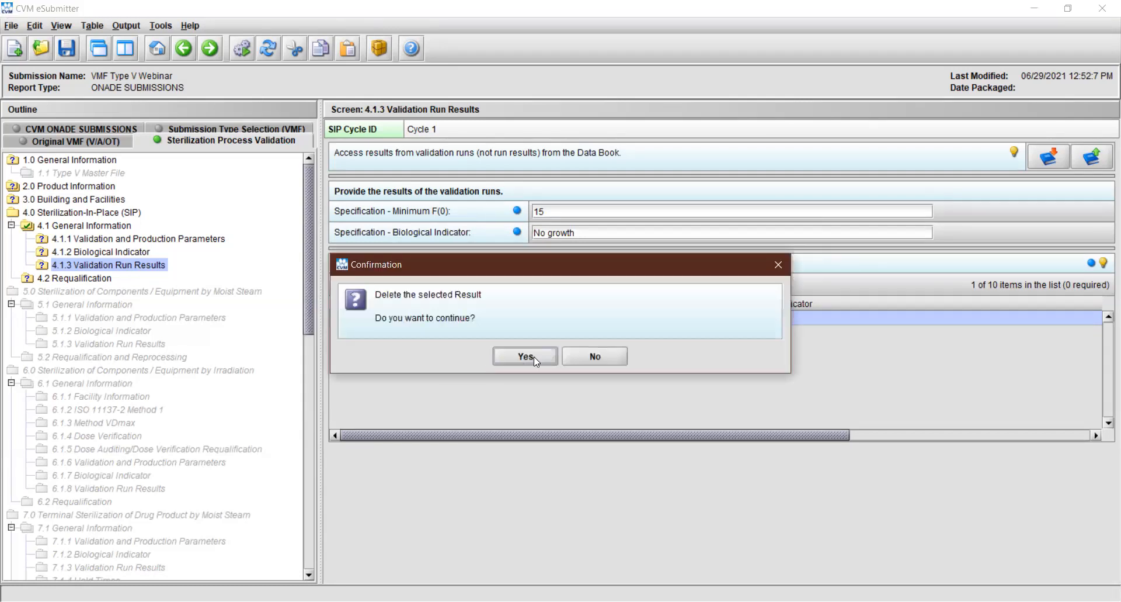
left_click(606, 358)
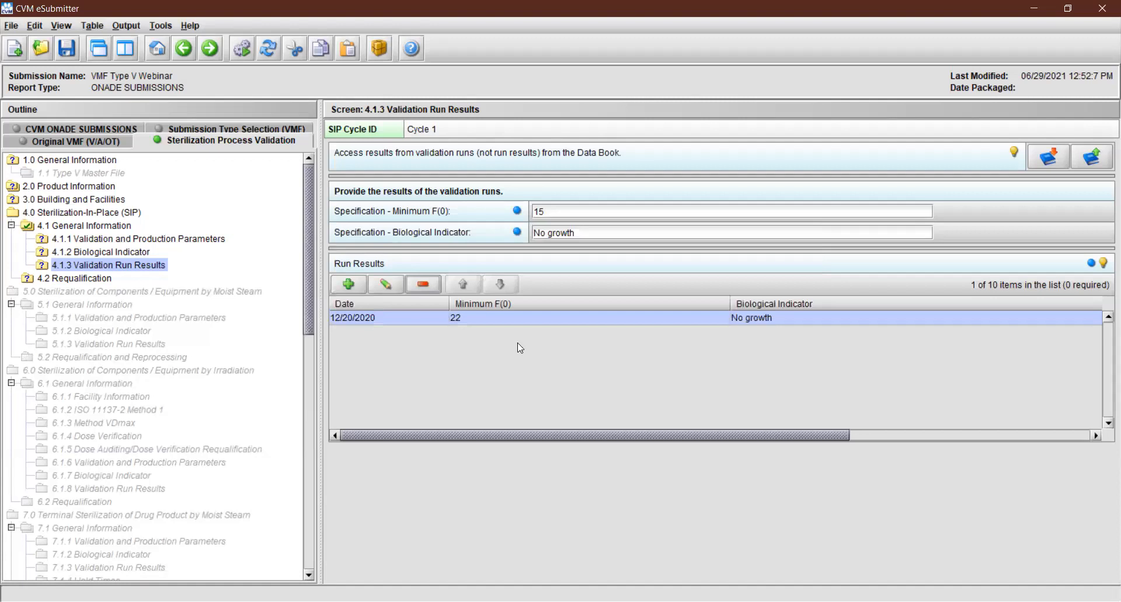
Add a second run result for Cycle 1 dated 12/21/2020 with a minimum F(0) of 23 and biological indicator "No growth"
left_click(348, 285)
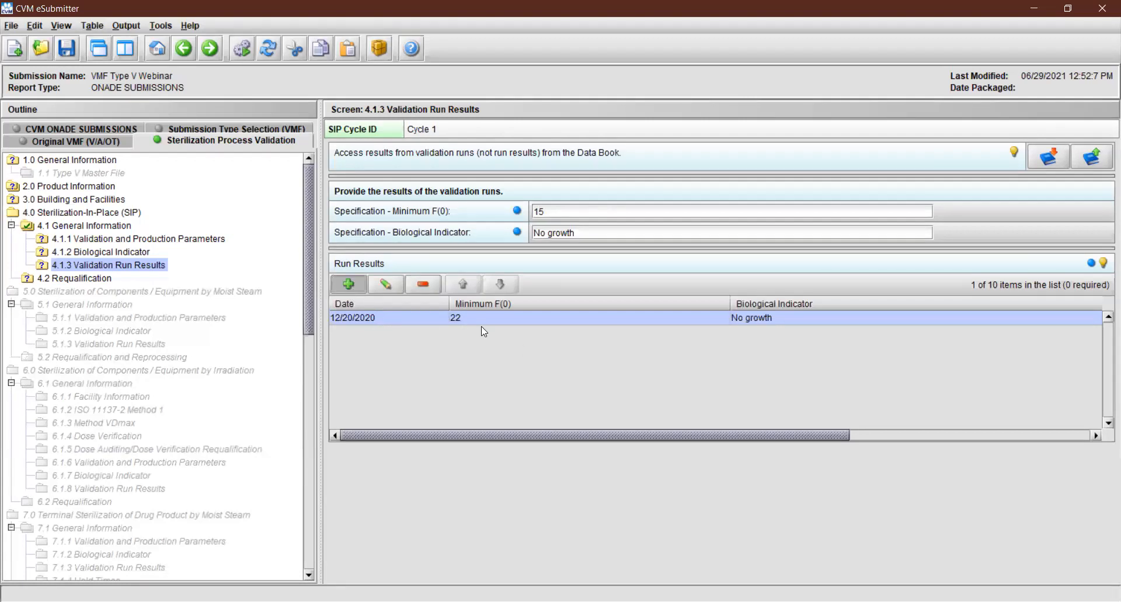
type("12212020")
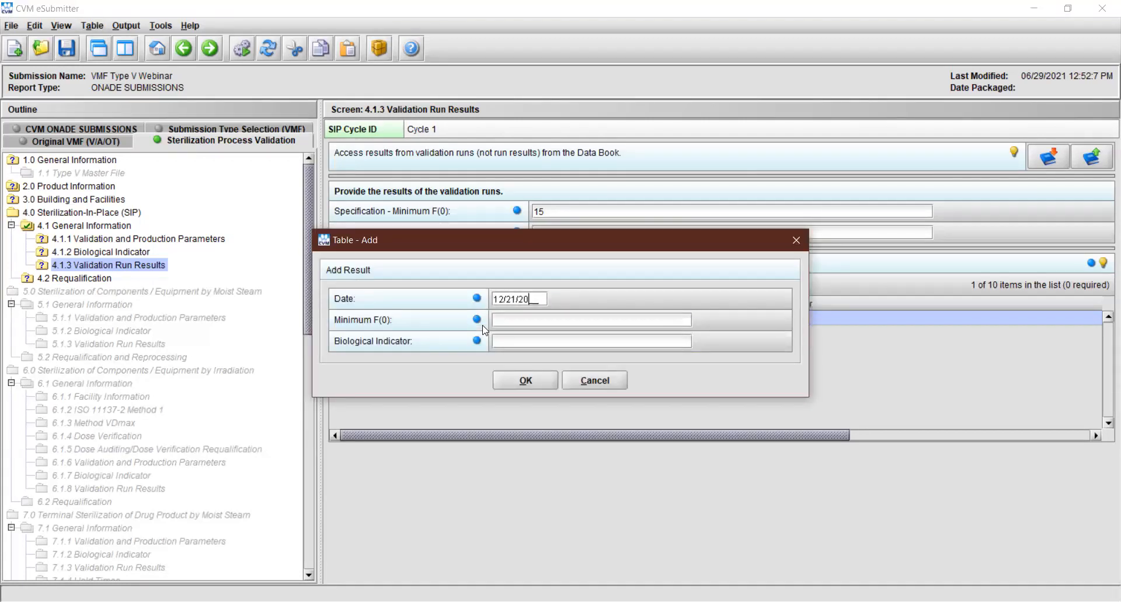
key("Tab")
type("23")
key("Tab")
type("No growth")
left_click(511, 381)
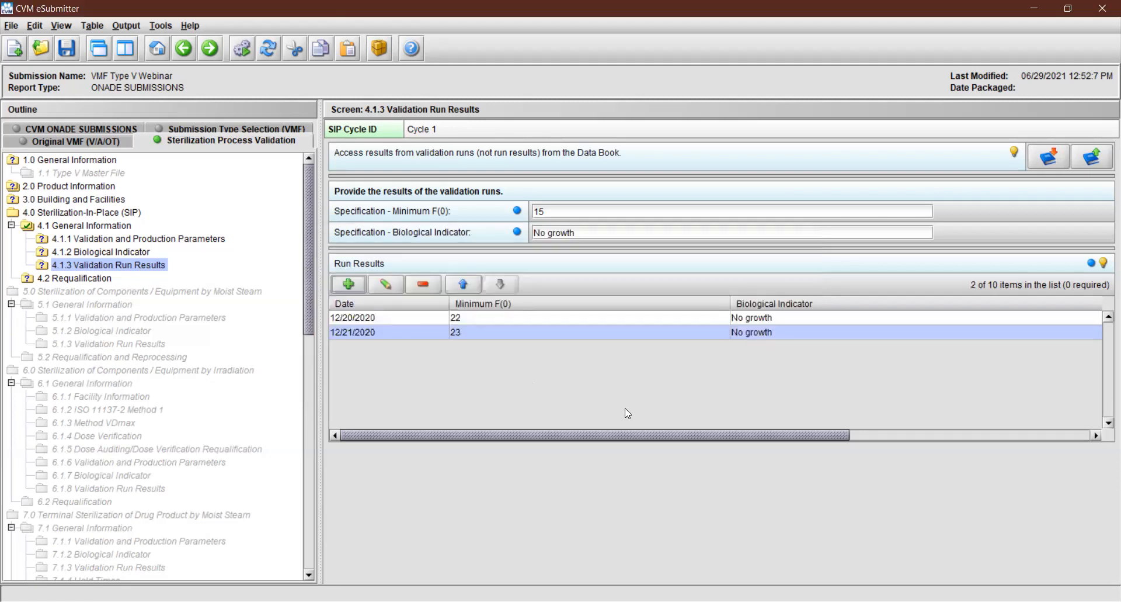
Move the 12/20/2020 run result down the Run Results list and back up, twice
left_click(816, 315)
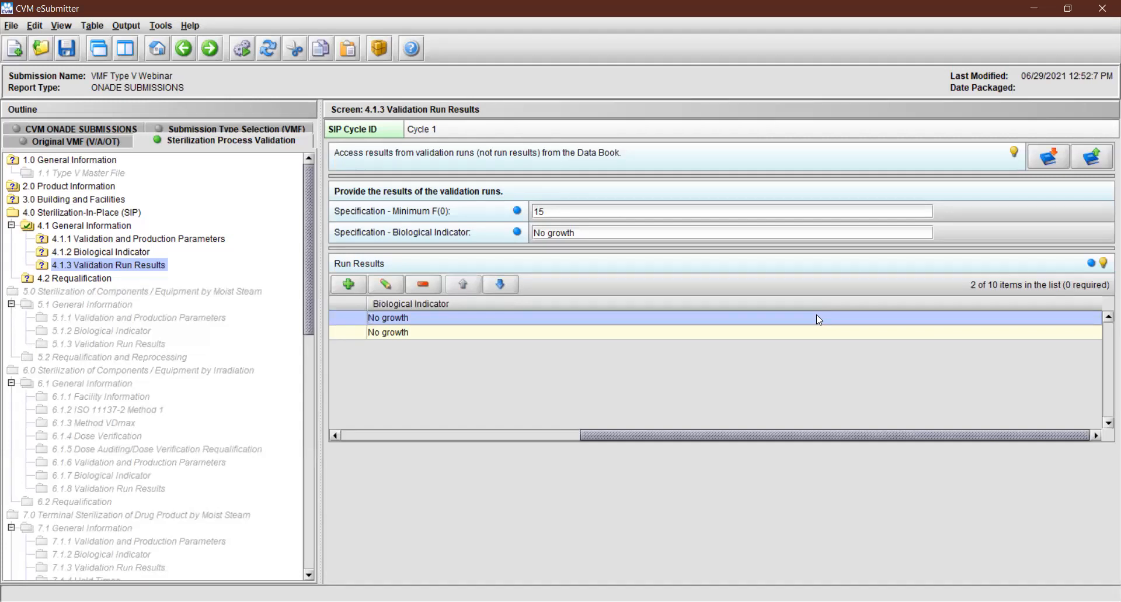
left_click(524, 438)
left_click(497, 289)
left_click(474, 283)
left_click(502, 283)
left_click(477, 285)
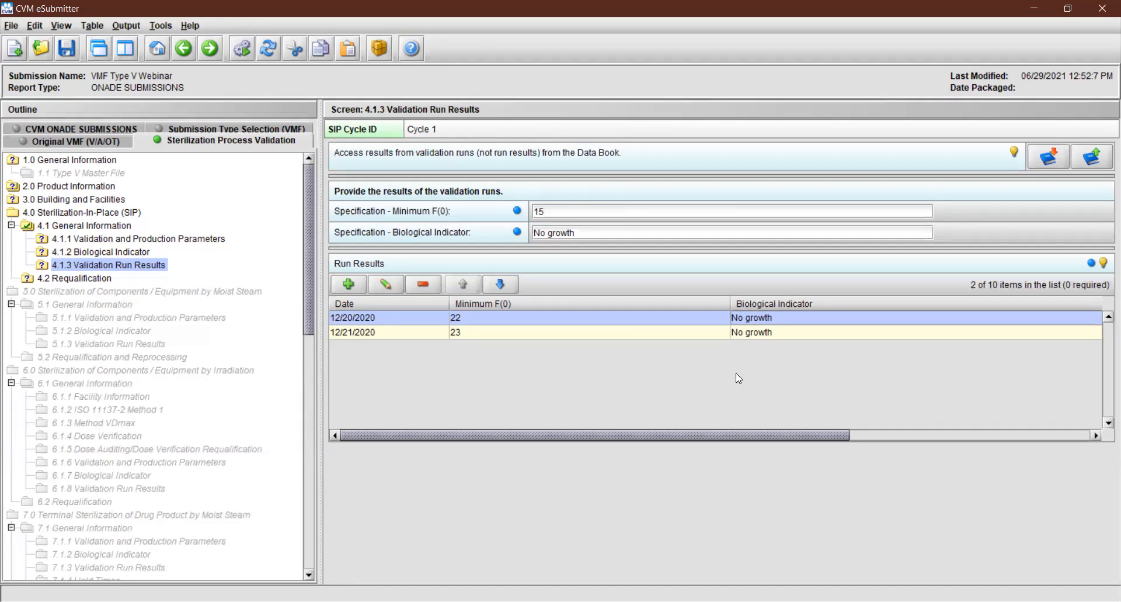
Select Cycle 2 in the SIP Cycle file list and open its Validation and Production Parameters section
left_click(101, 227)
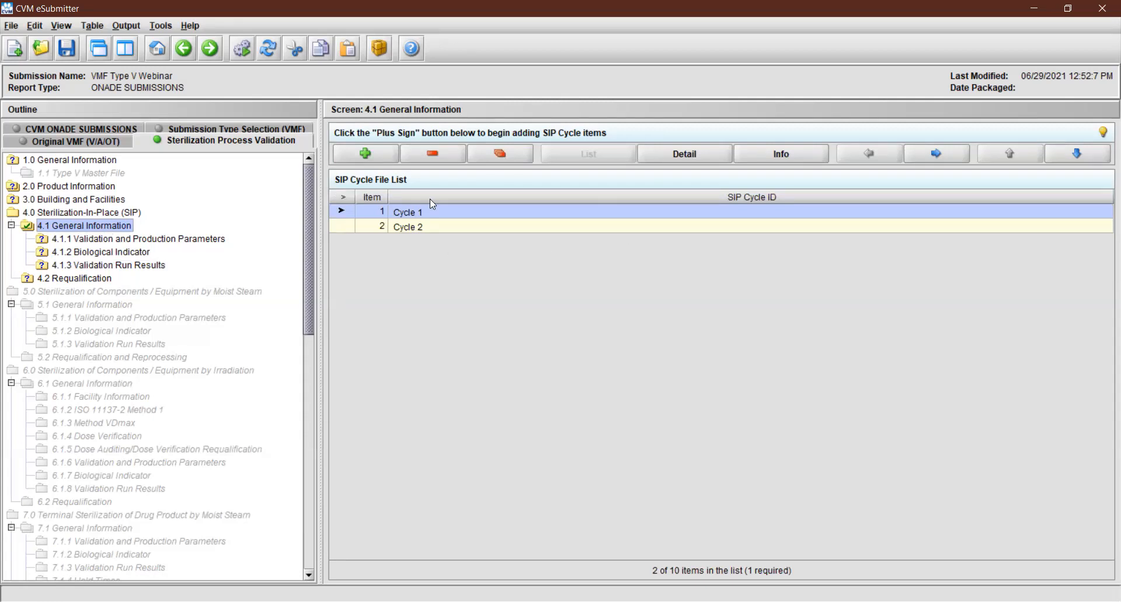
left_click(540, 228)
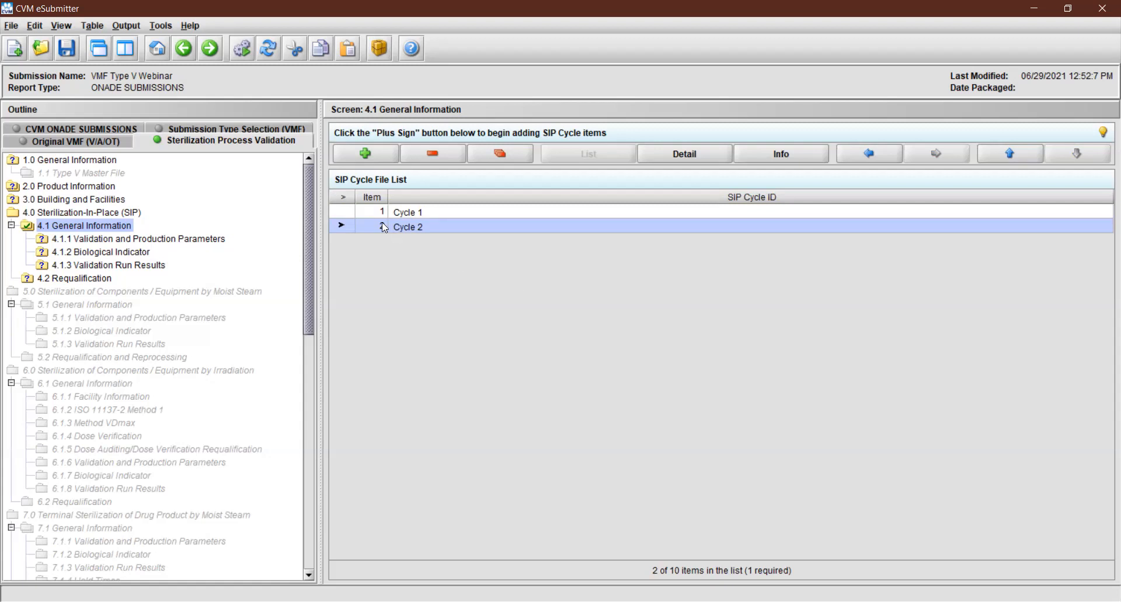
left_click(210, 49)
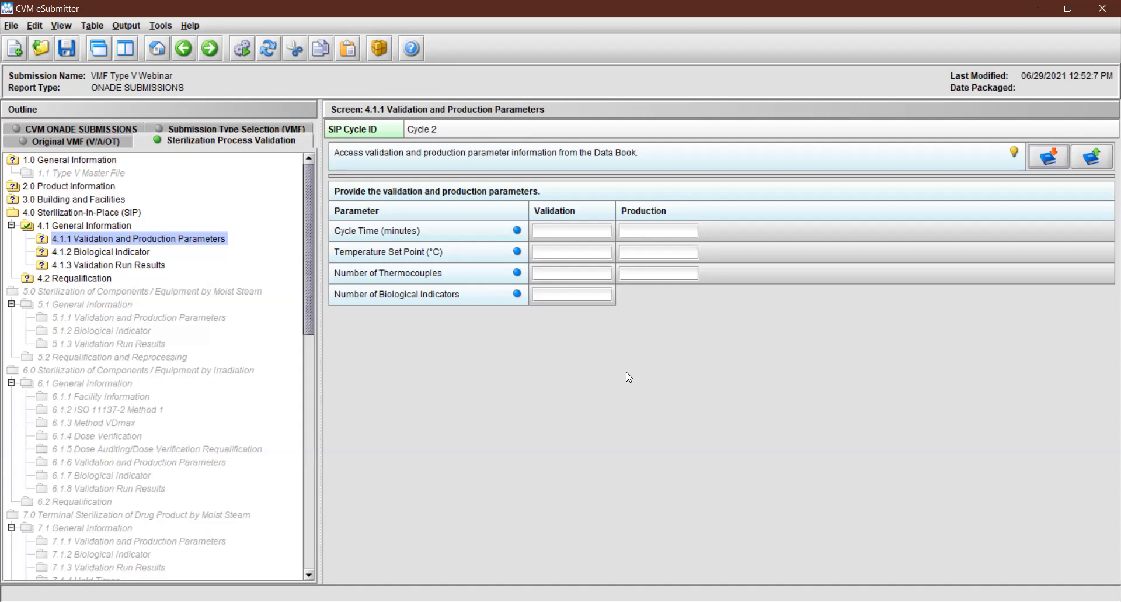
Set Cycle 2's cycle time to 15 minutes for validation and 20 minutes for production
left_click(571, 229)
type("15")
key("Tab")
type("20")
Copy the "SIP Cycle ID: Cycle 1" validation and production parameters from the Data Book into Cycle 2
left_click(1043, 159)
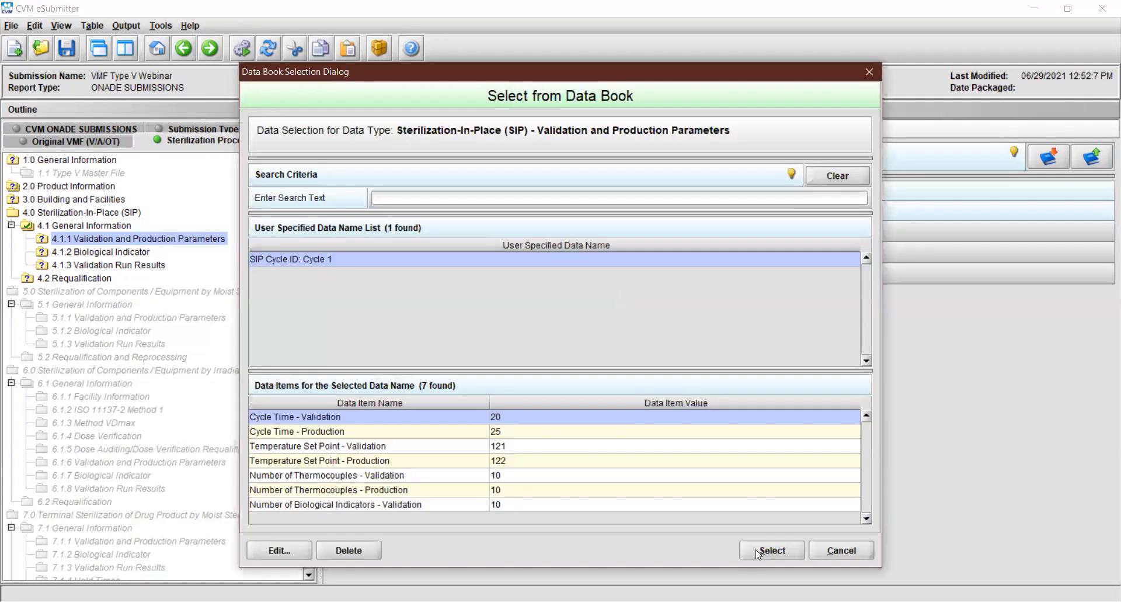
left_click(759, 551)
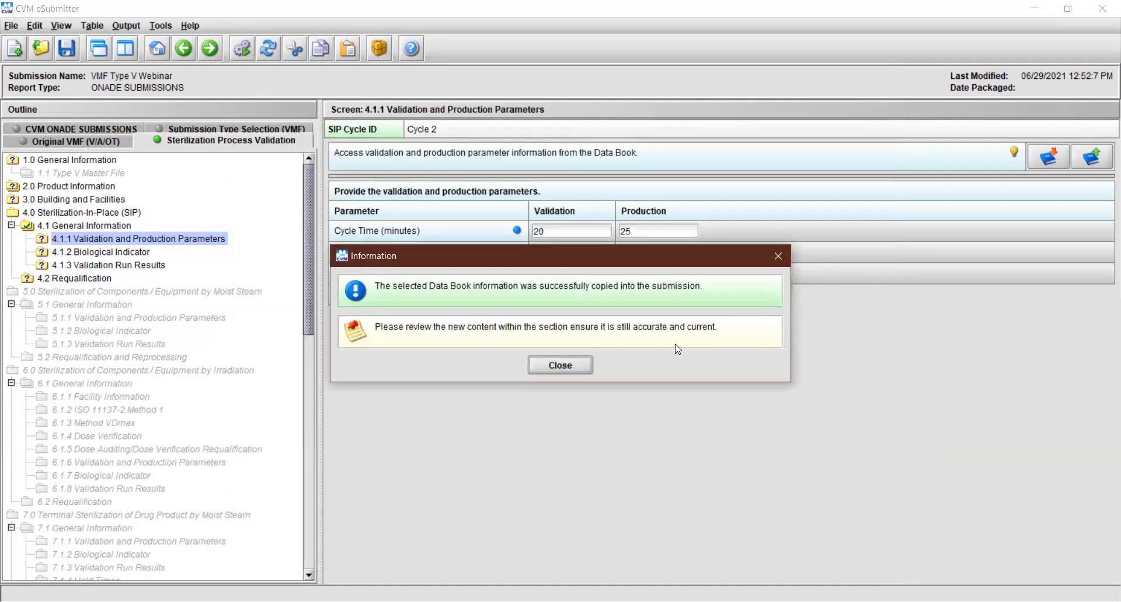
left_click(573, 364)
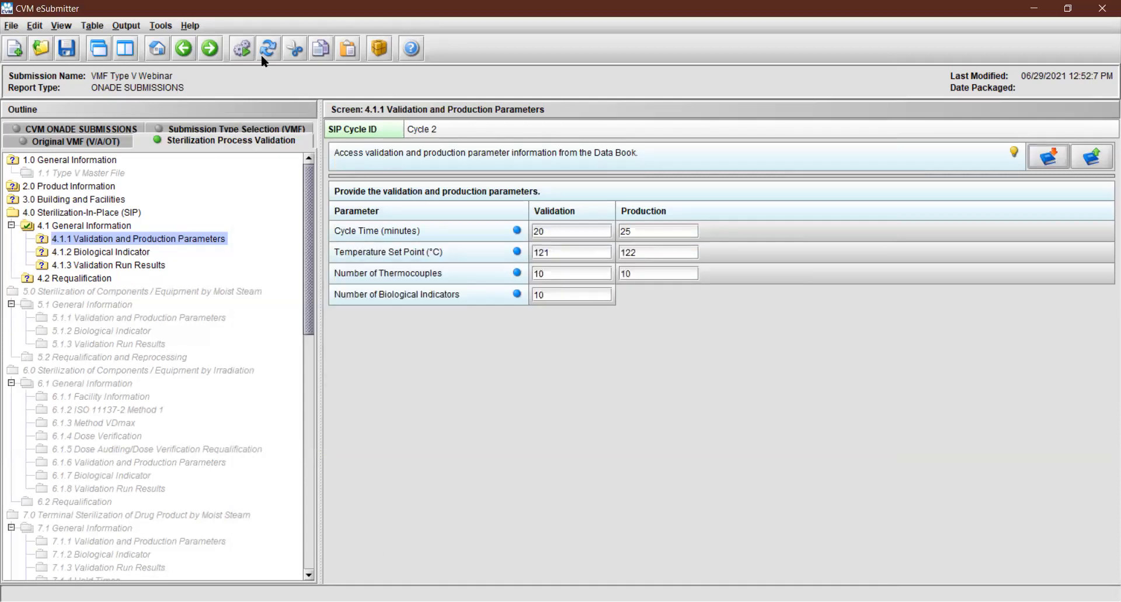
In Cycle 2's Biological Indicator section, copy in the "SIP Cycle ID: Cycle 1" indicator entry from the Data Book
left_click(209, 49)
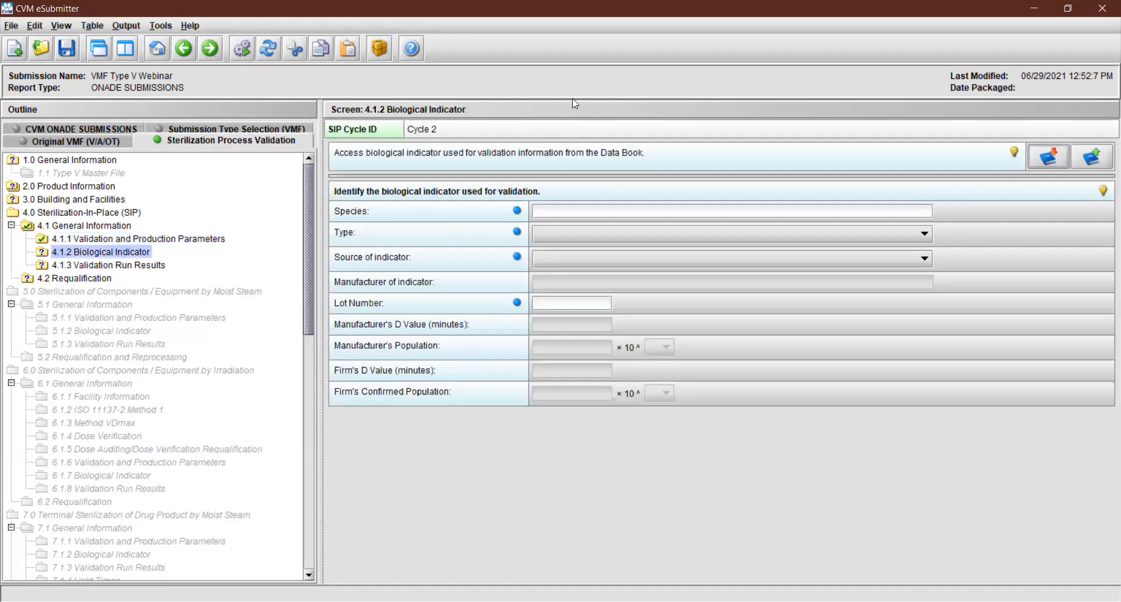
left_click(1043, 156)
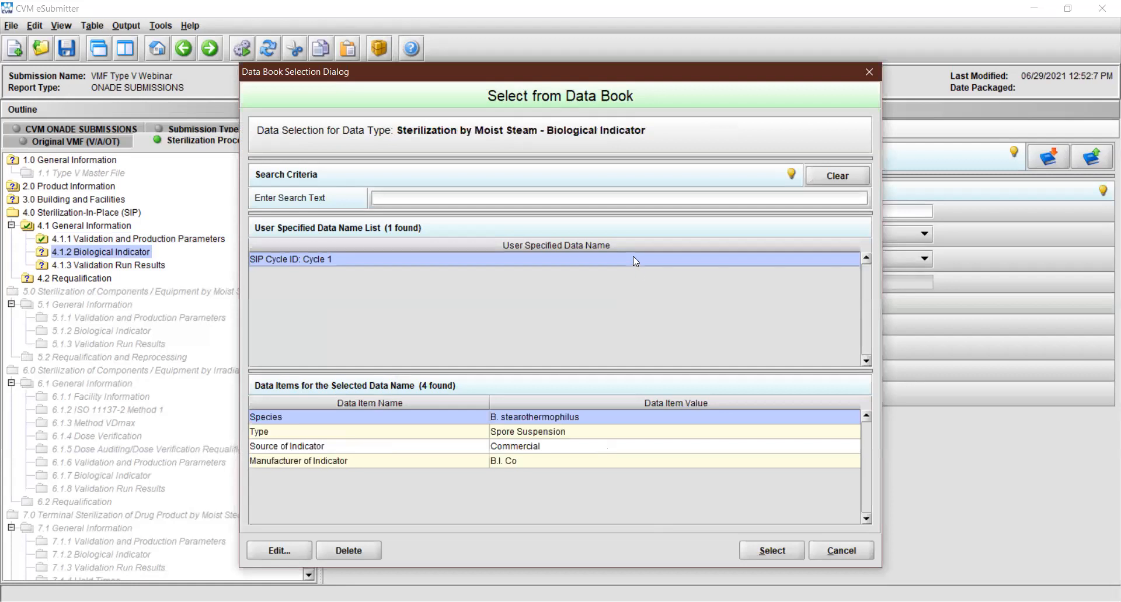
left_click(769, 555)
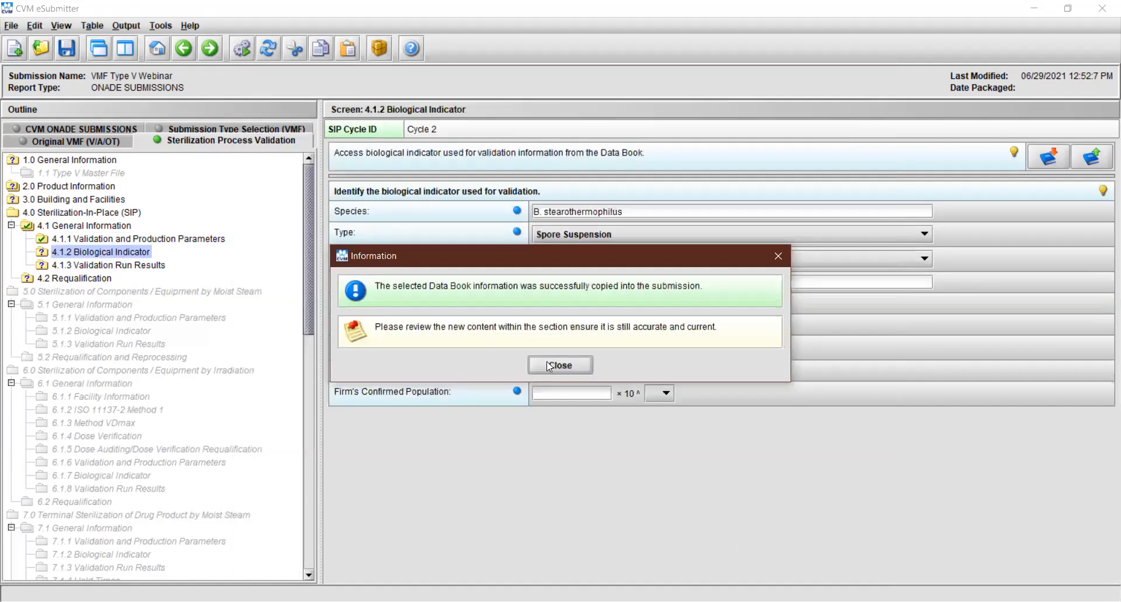
left_click(551, 366)
Set the indicator's lot number to 2345, manufacturer's D value to 15, and both manufacturer's and firm's confirmed populations to 1.0 with their power-of-ten exponents
type("2345")
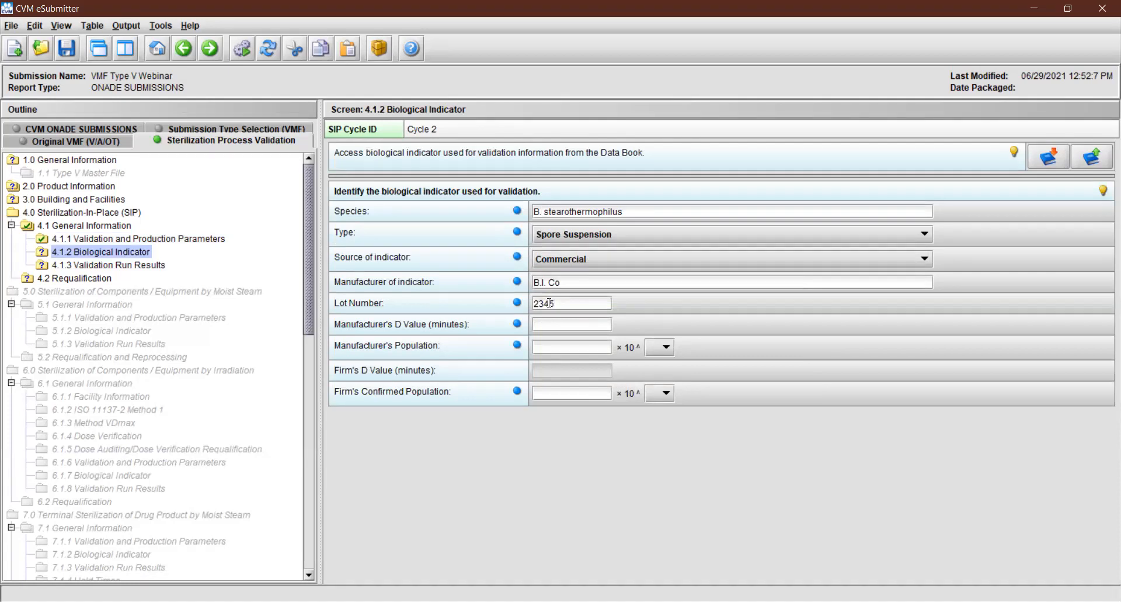
key("Tab")
type("15")
key("Tab")
type("1.0")
left_click(660, 347)
left_click(646, 402)
left_click(575, 394)
type("1.0")
left_click(660, 394)
left_click(656, 449)
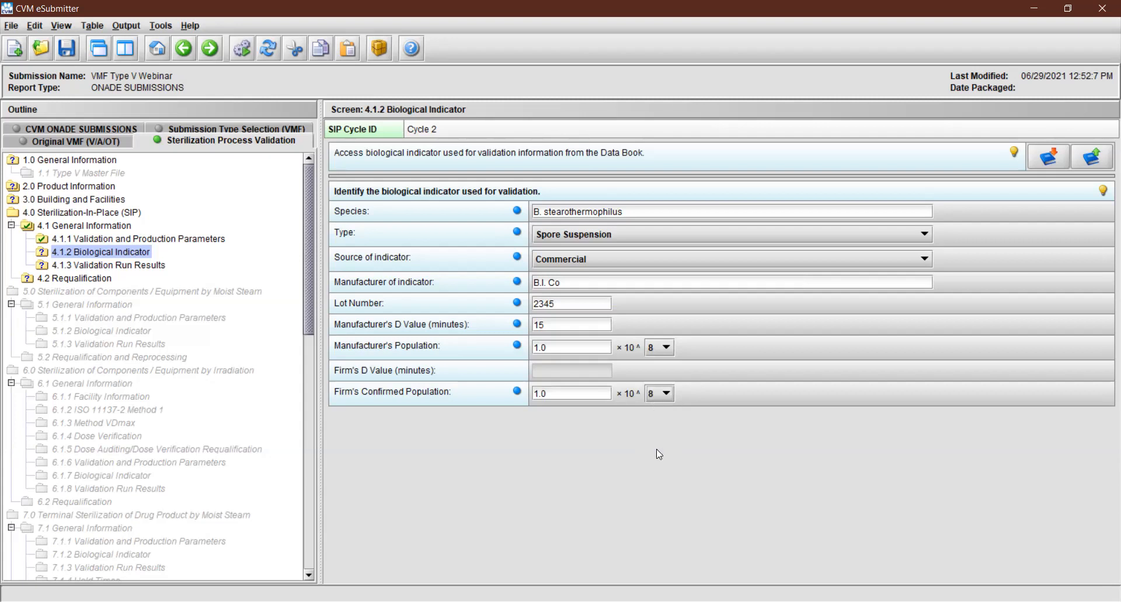
In Cycle 2's Validation Run Results section, copy in the "SIP Cycle ID: Cycle 1" specifications from the Data Book
left_click(205, 55)
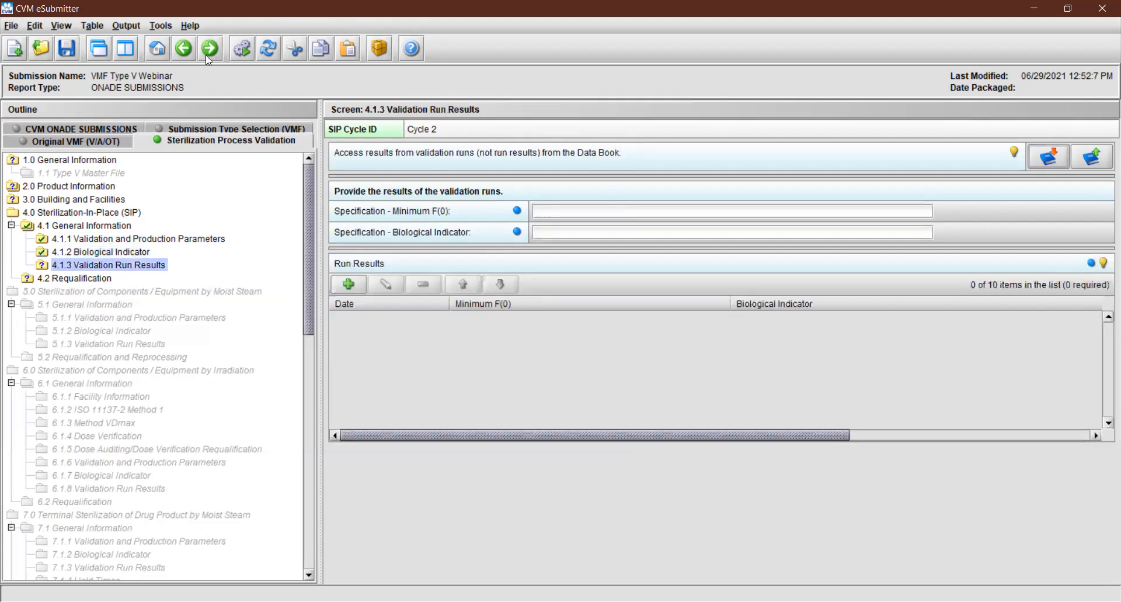
left_click(1049, 157)
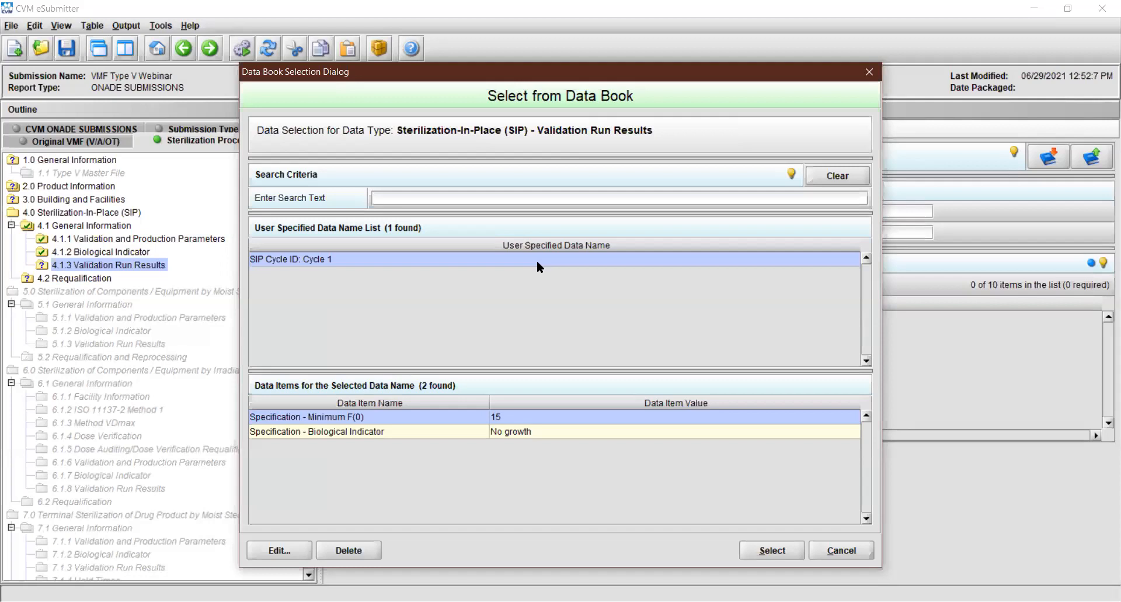
left_click(781, 553)
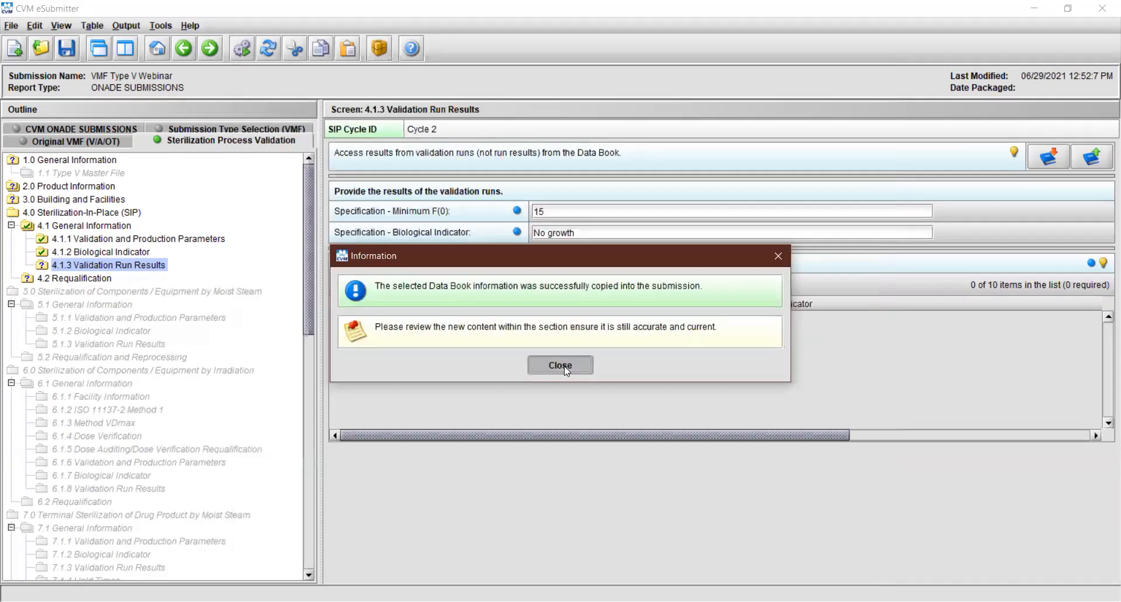
key("Return")
Add a run result for Cycle 2 dated 12/24/2020 with a minimum F(0) of 24 and biological indicator "No growth"
left_click(359, 286)
left_click(501, 301)
type("12/24/2020")
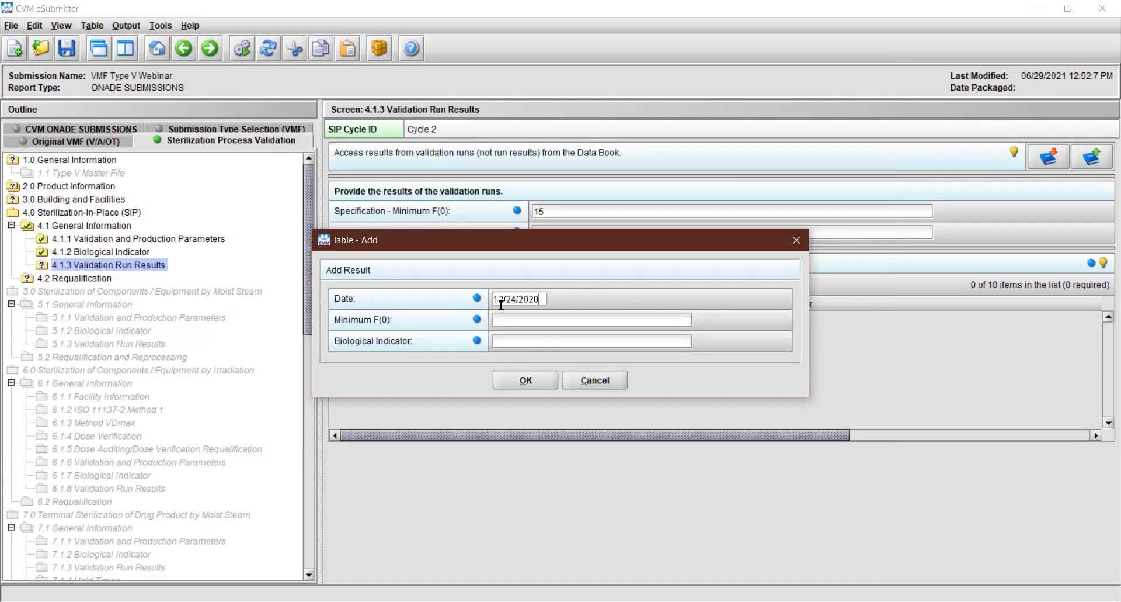
key("Tab")
type("24")
key("Tab")
type("No growth")
left_click(537, 377)
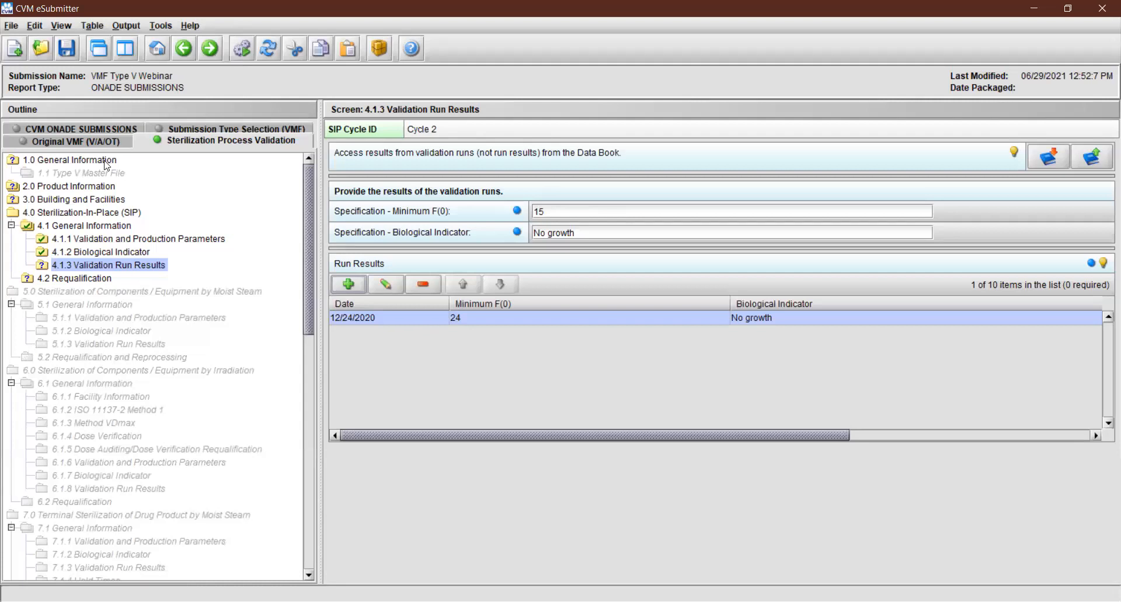
Open section 4.2 Requalification, read the hint on the requalification strategy, and activate its description field
left_click(61, 279)
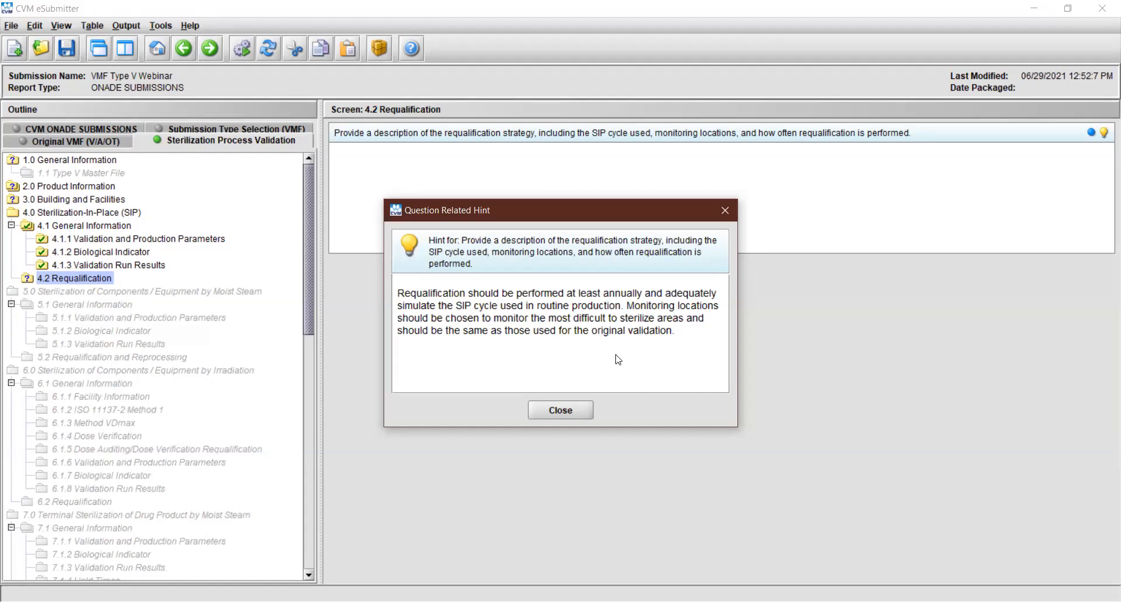
left_click(577, 409)
left_click(592, 226)
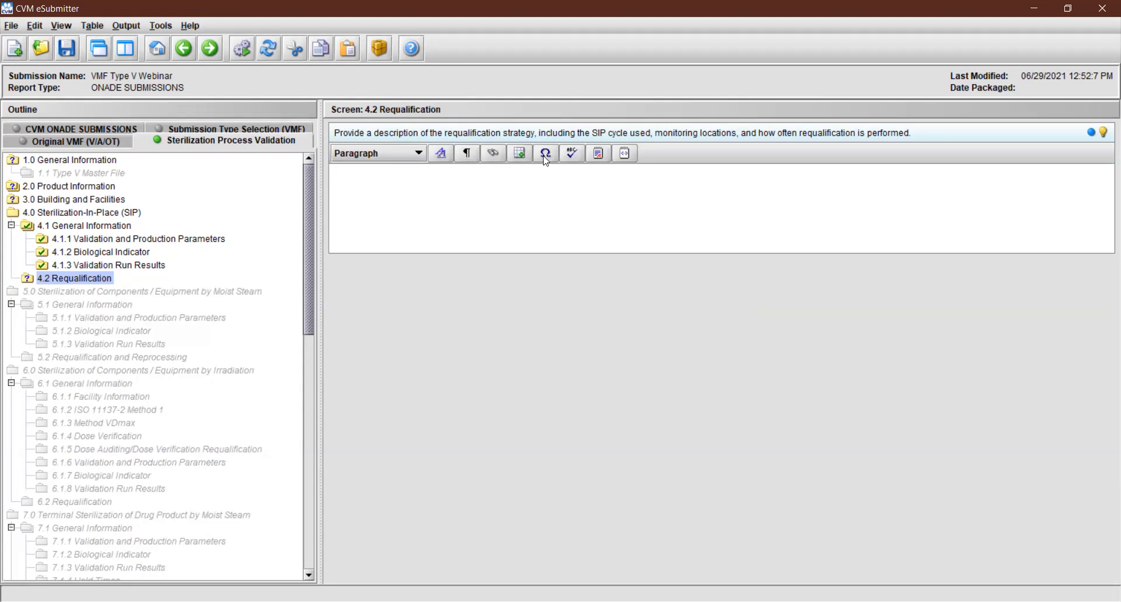
View the requalification description in the separate HTML editor and examine its HTML source
left_click(598, 156)
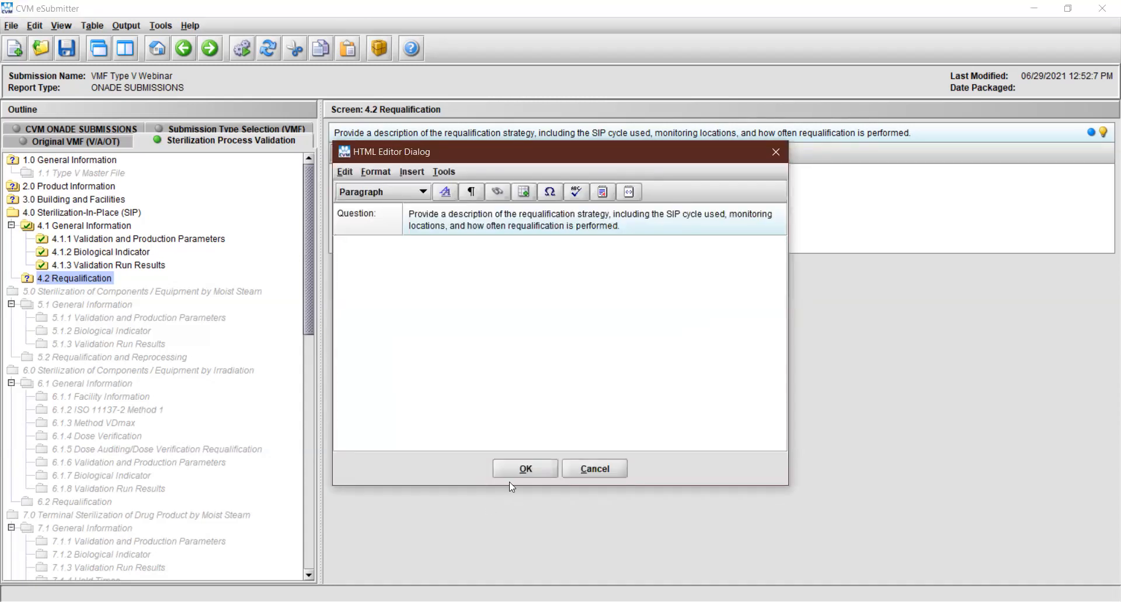
left_click(518, 469)
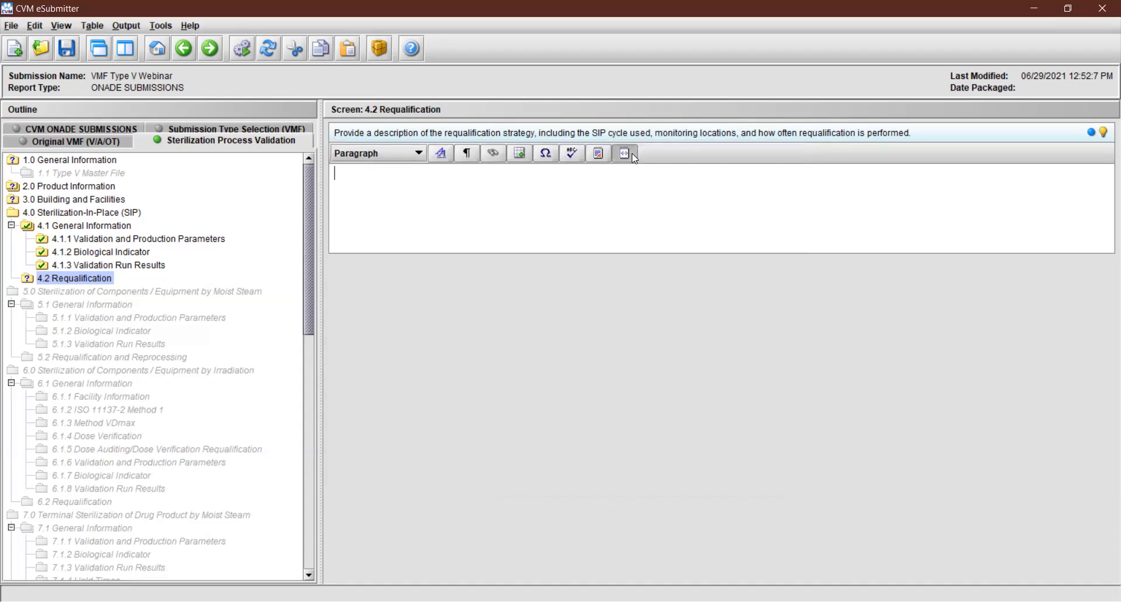
left_click(632, 153)
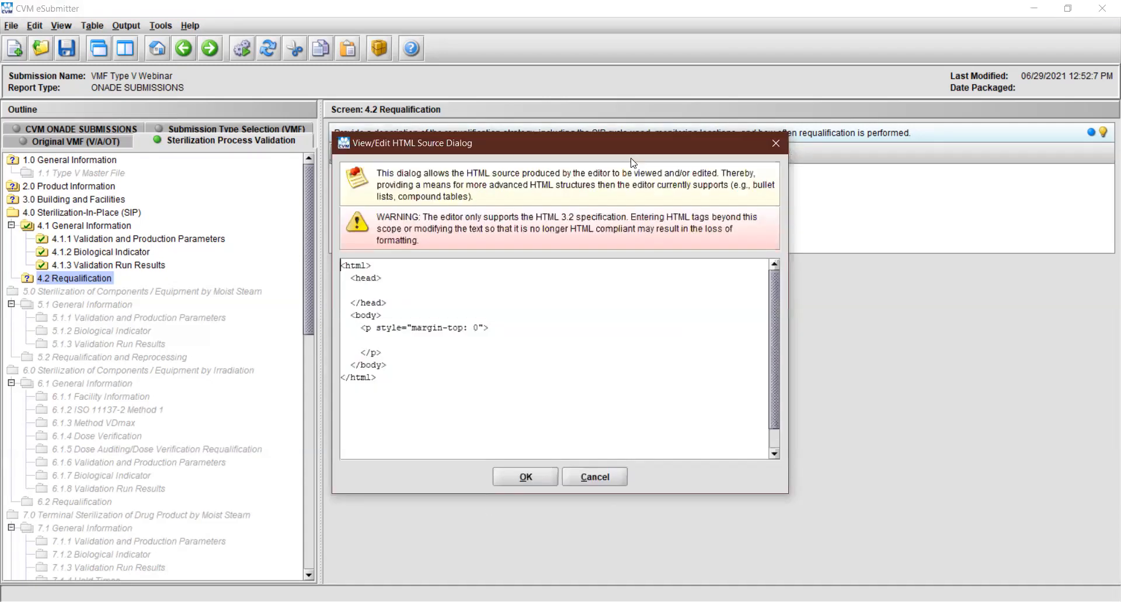
left_click(528, 480)
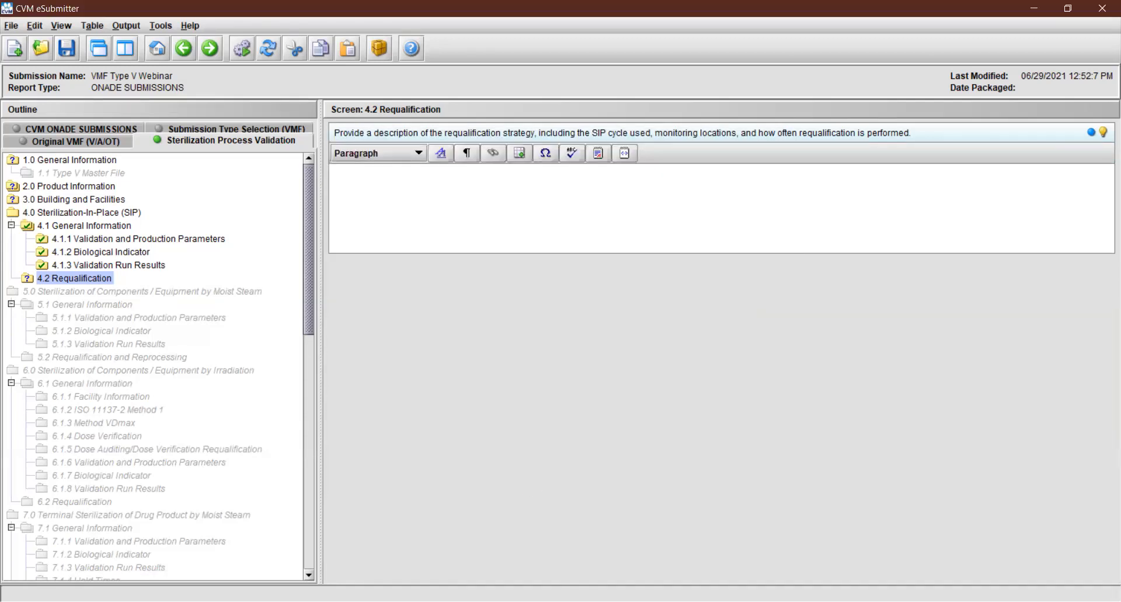